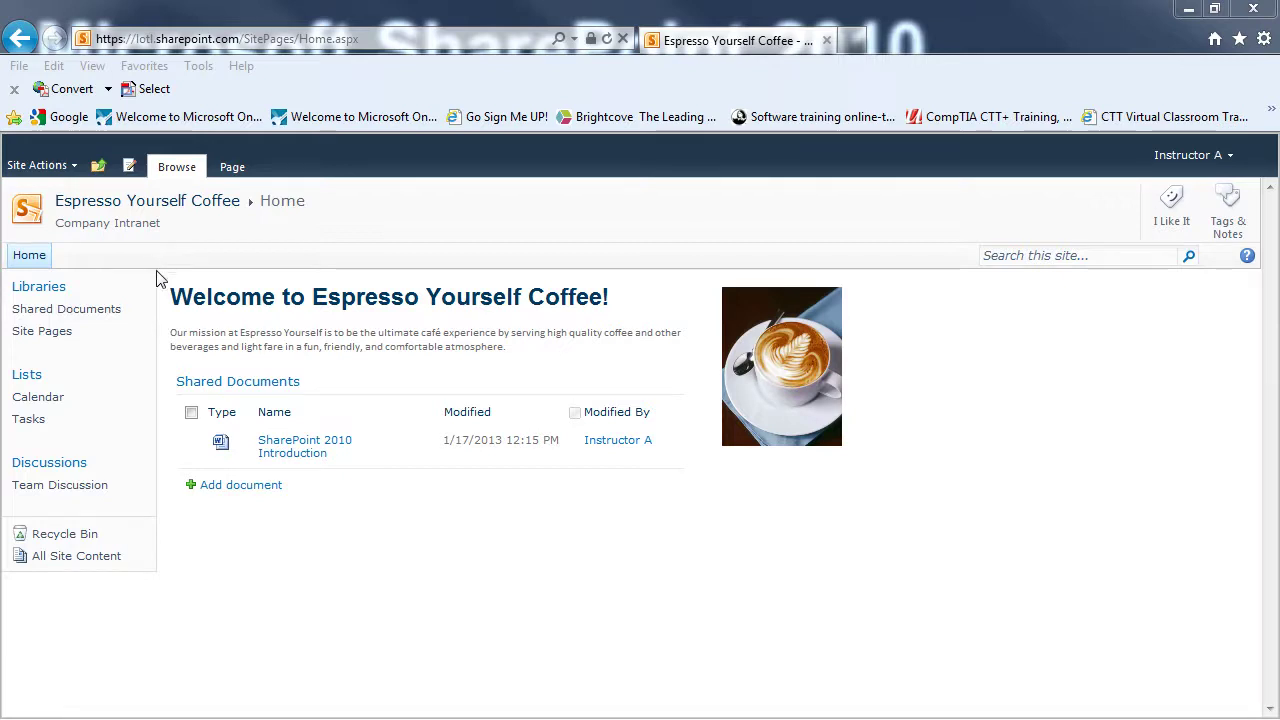
# Step: Start creating a new site from the Espresso Yourself Coffee home page and look through the featured site templates
pyautogui.click(30, 166)
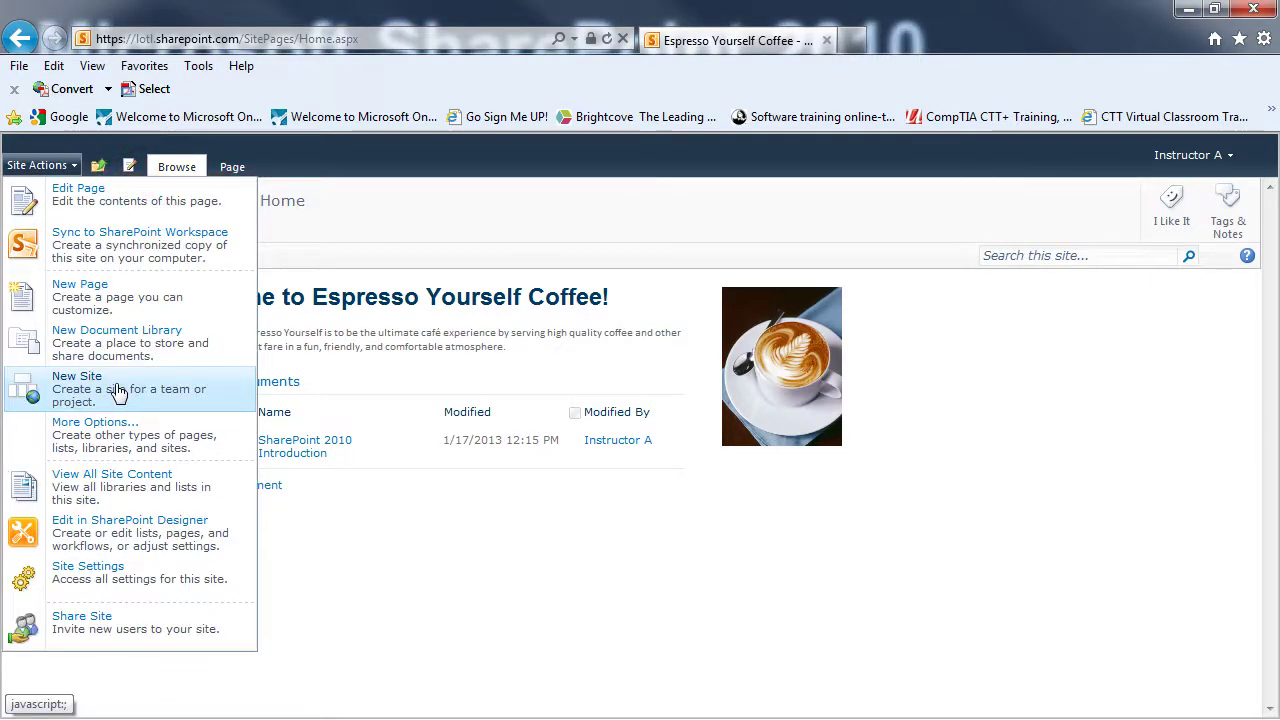
pyautogui.click(117, 390)
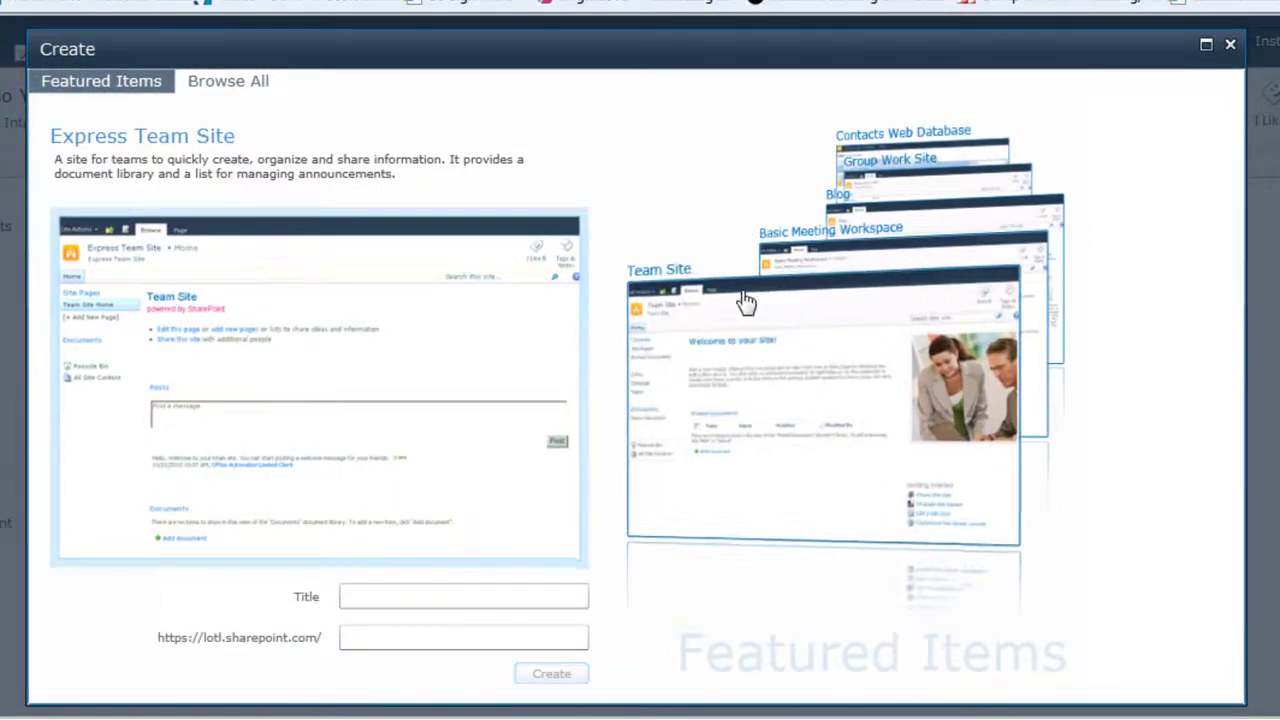
pyautogui.click(745, 338)
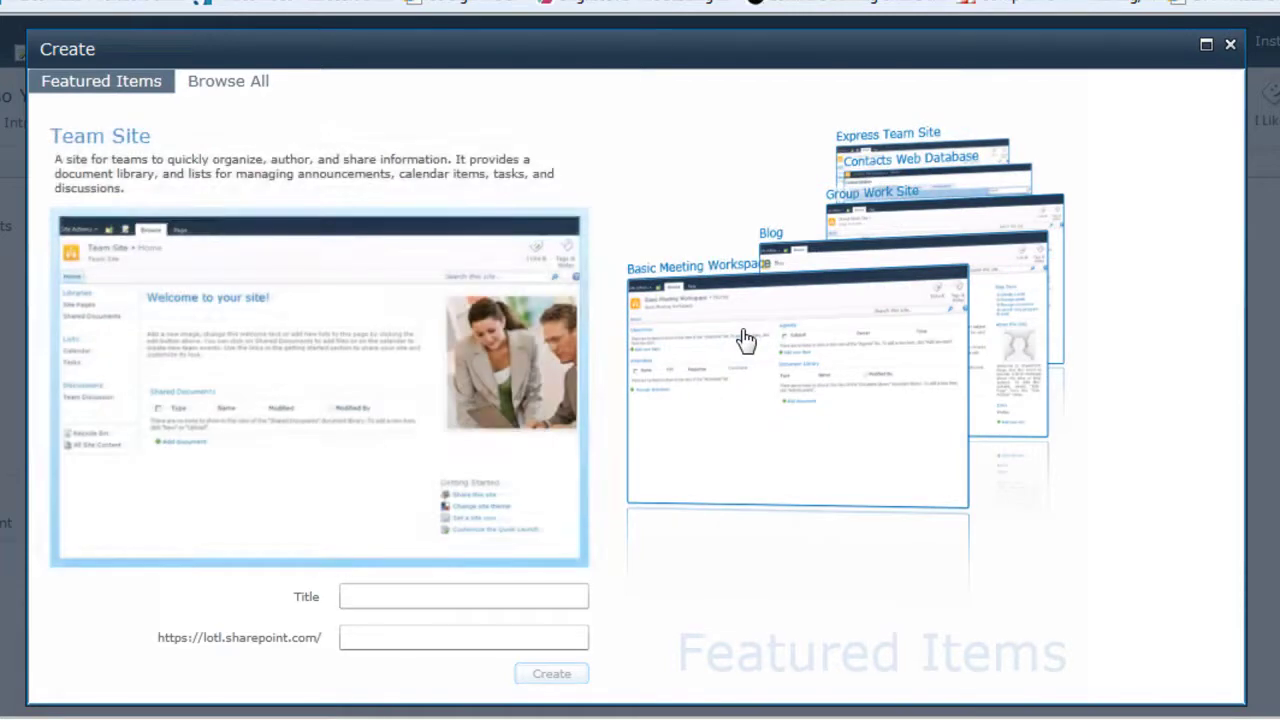
pyautogui.click(757, 337)
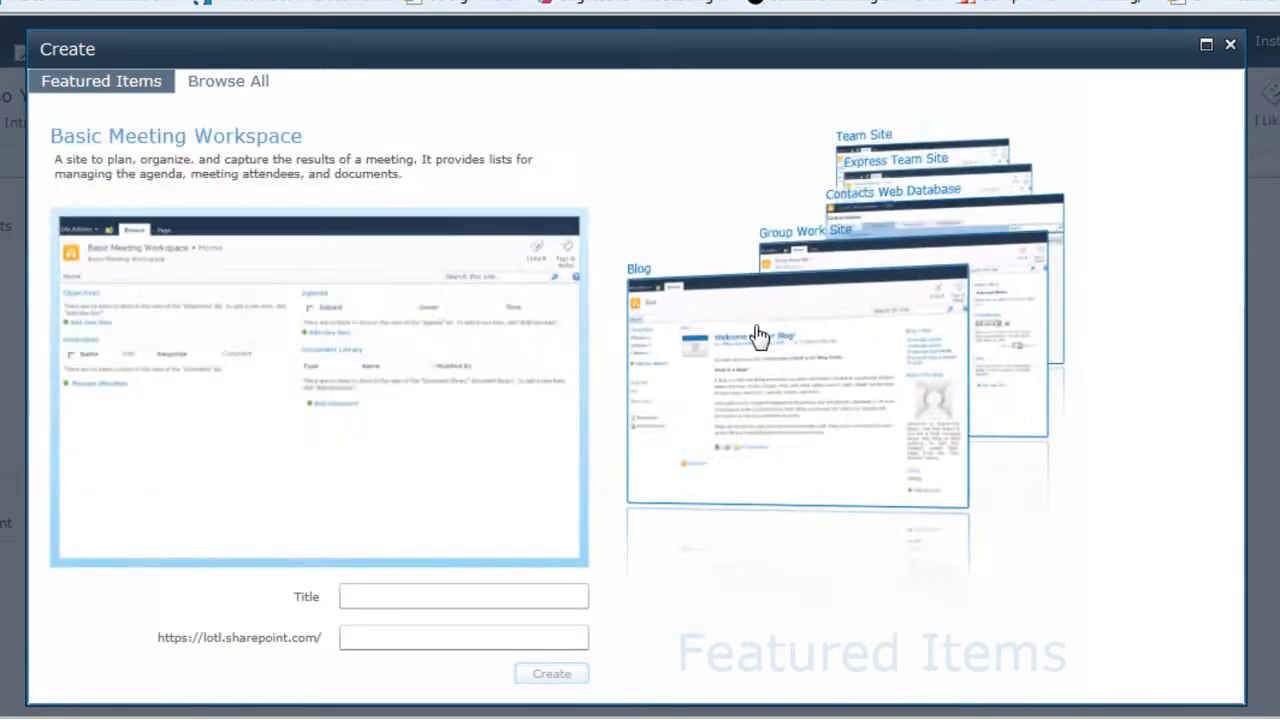
pyautogui.click(757, 336)
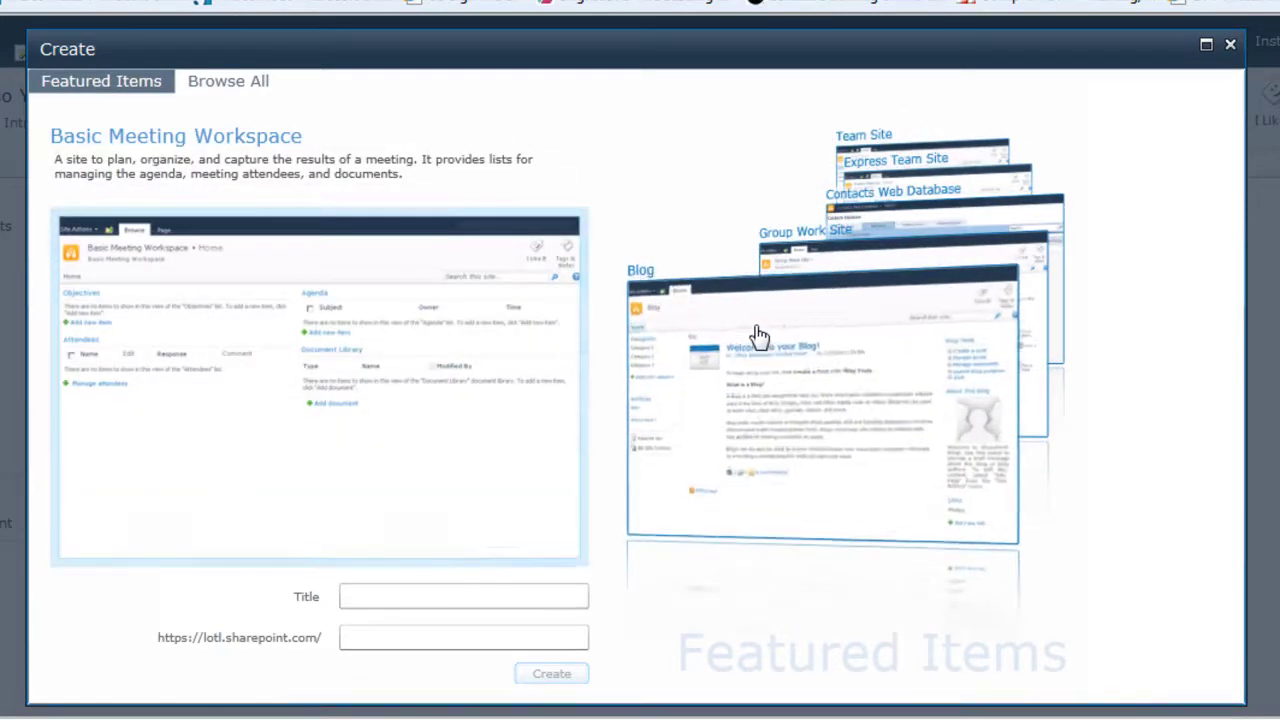
pyautogui.click(757, 336)
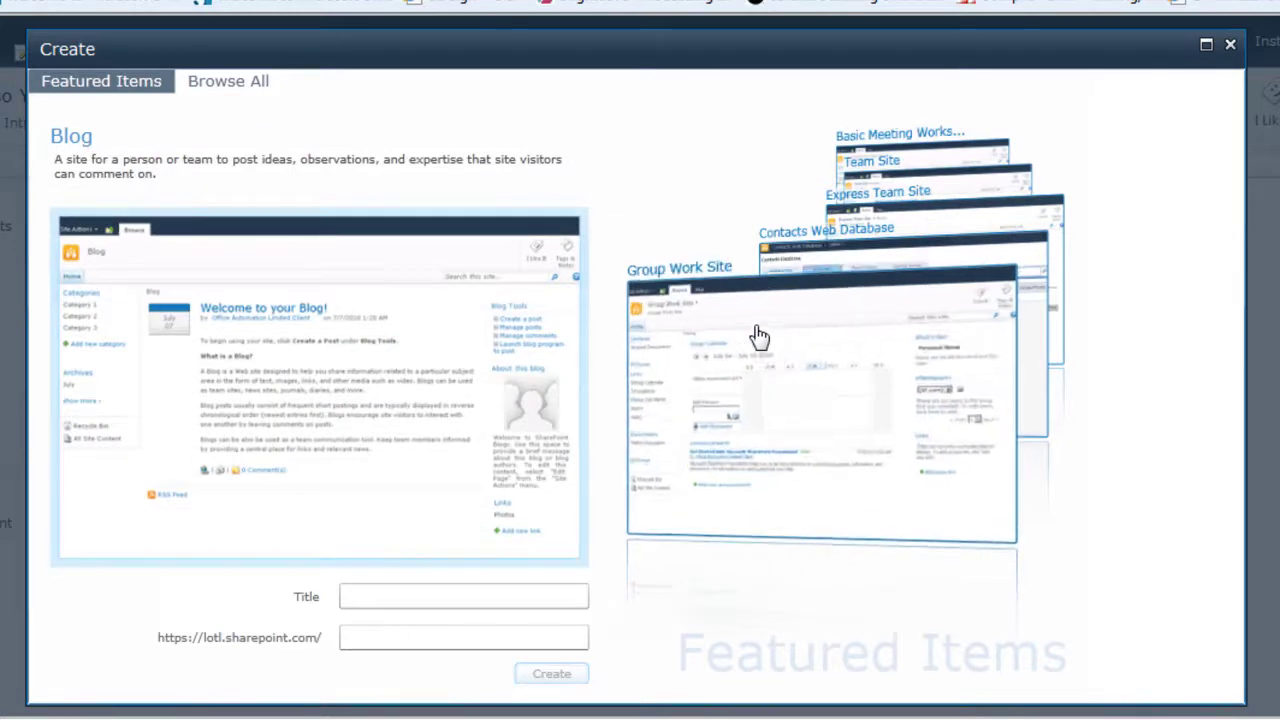
pyautogui.click(757, 336)
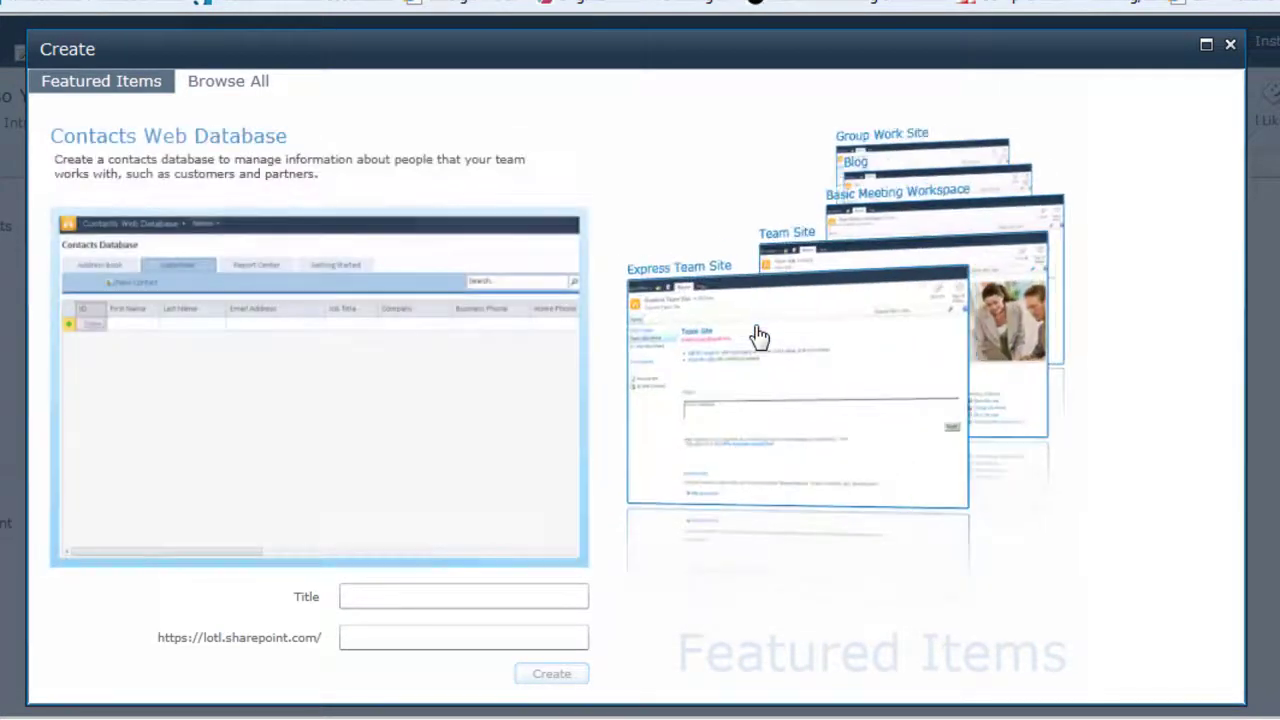
pyautogui.click(757, 336)
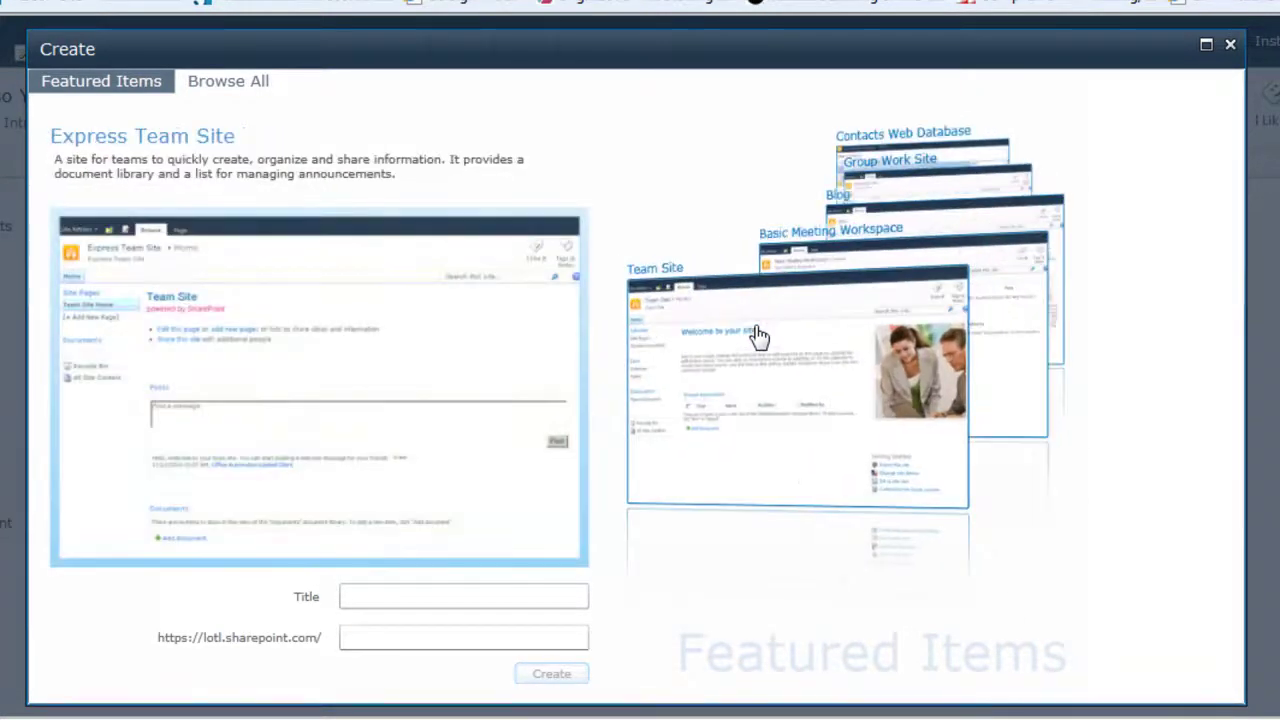
pyautogui.click(757, 336)
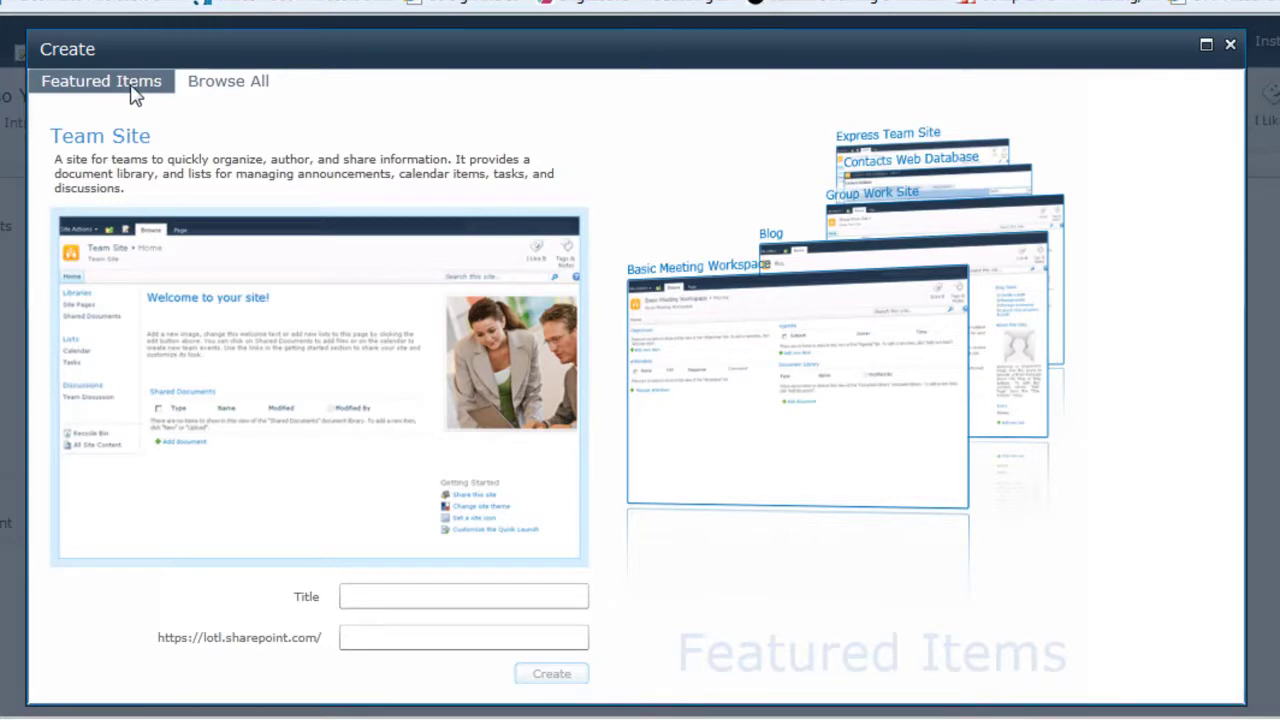
# Step: Browse all installed site templates by category, from Blank & Custom through Web Databases
pyautogui.click(240, 90)
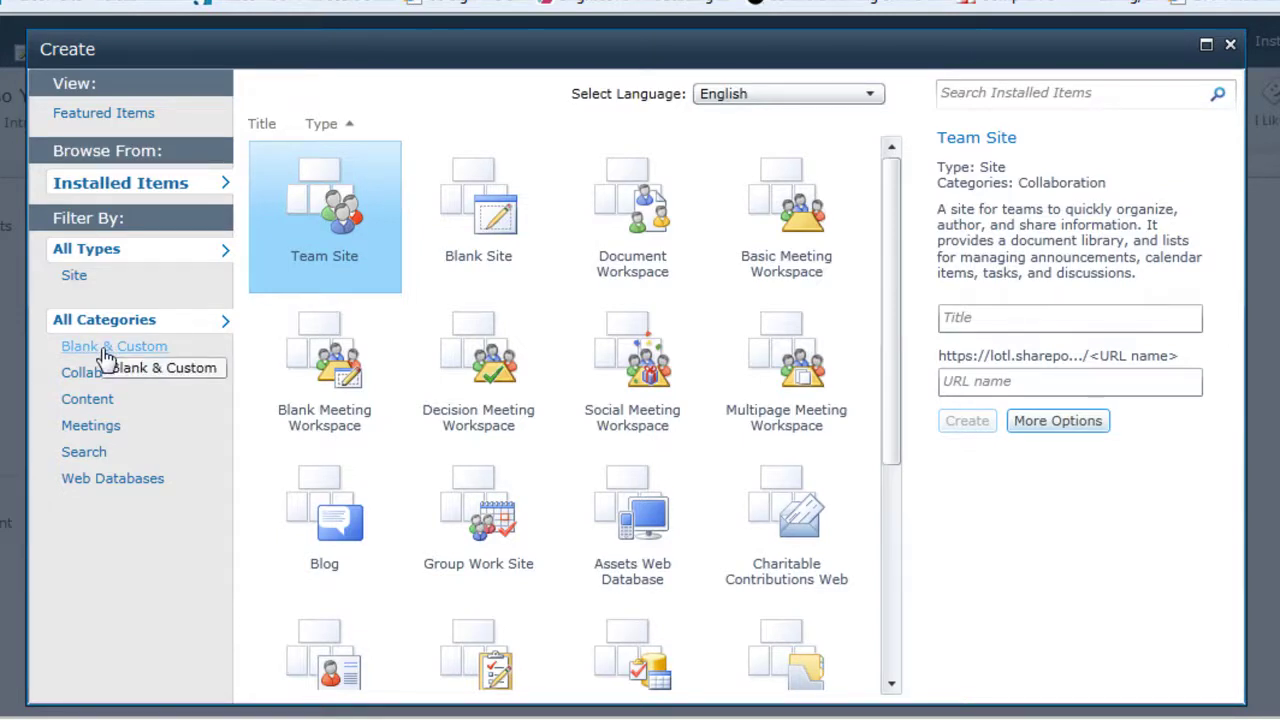
pyautogui.click(105, 356)
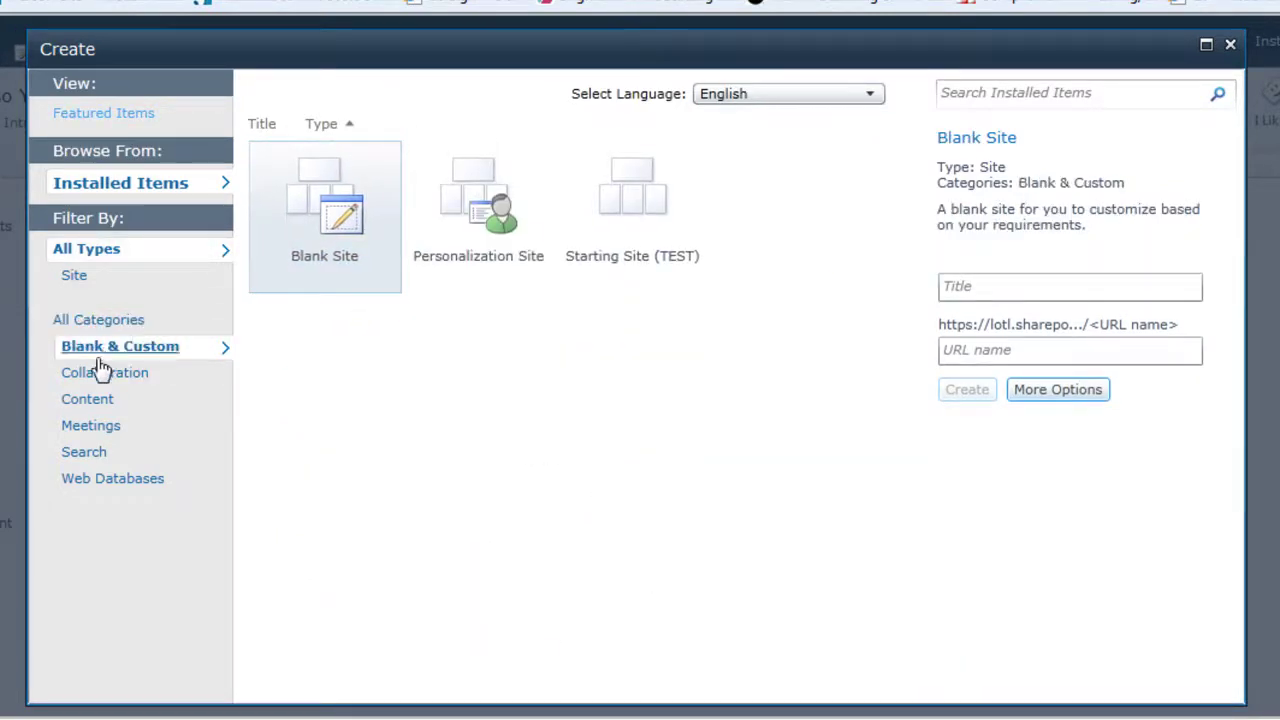
pyautogui.click(92, 384)
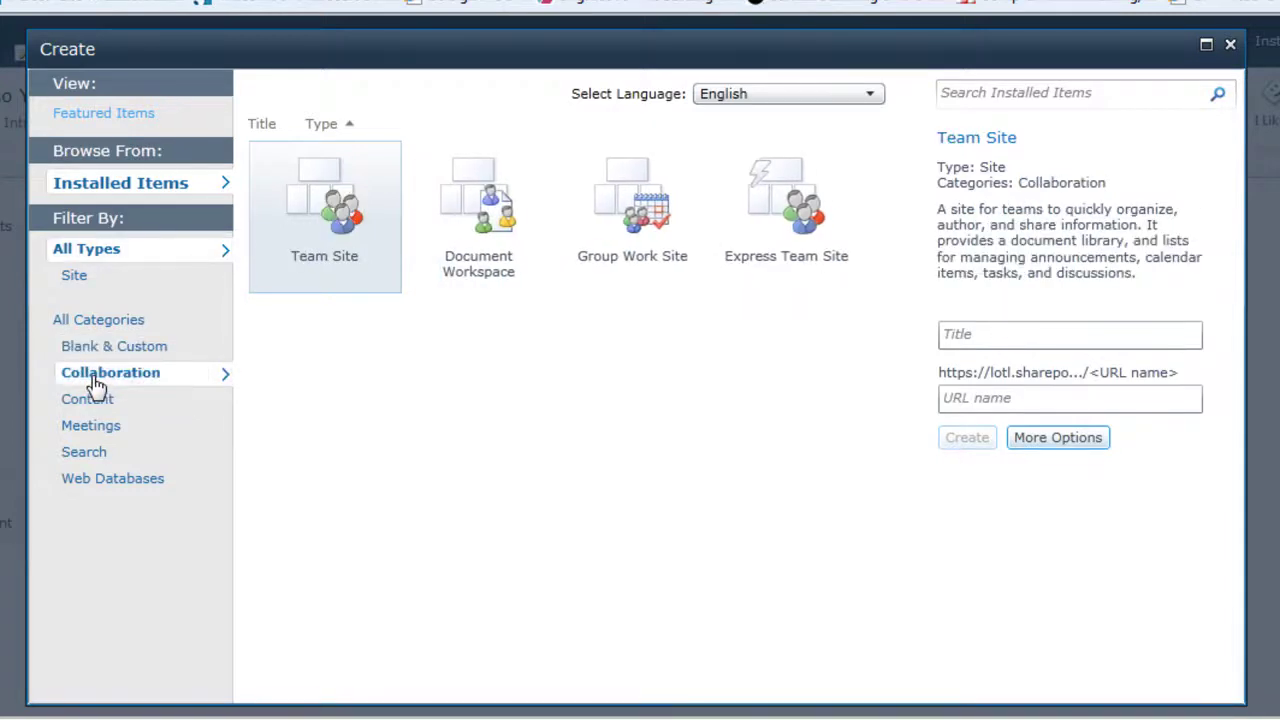
pyautogui.click(90, 402)
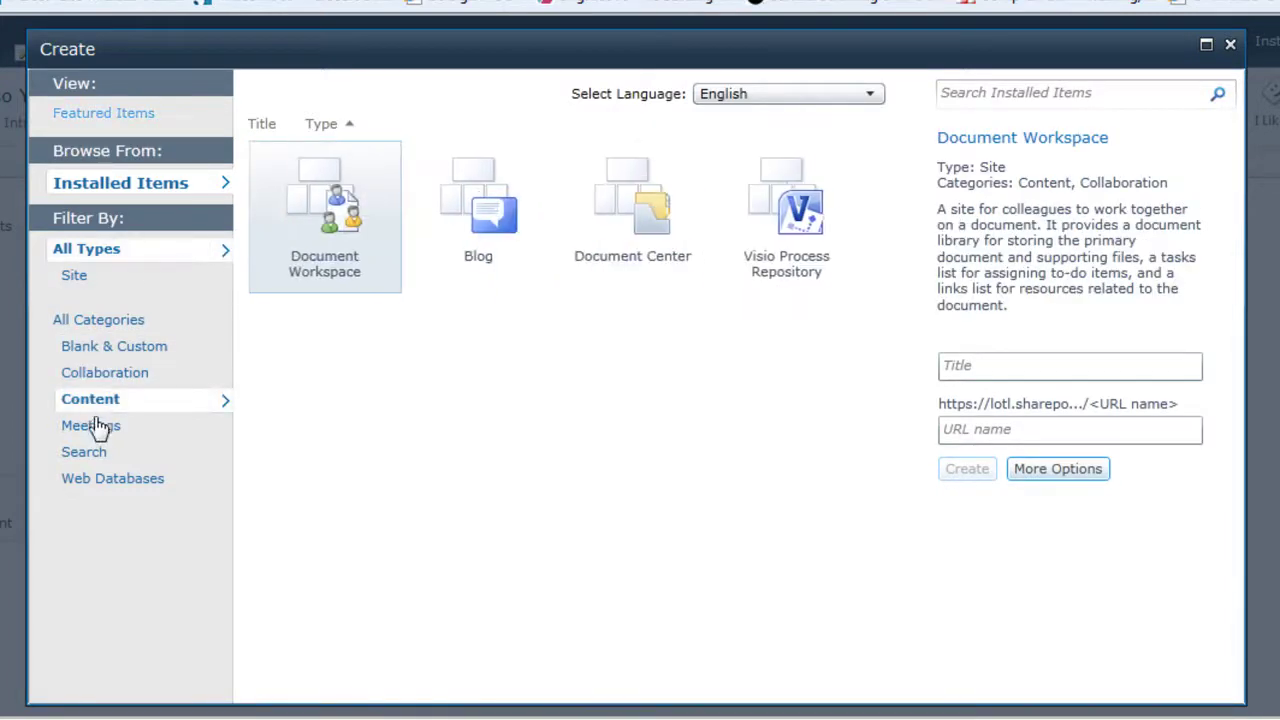
pyautogui.click(95, 428)
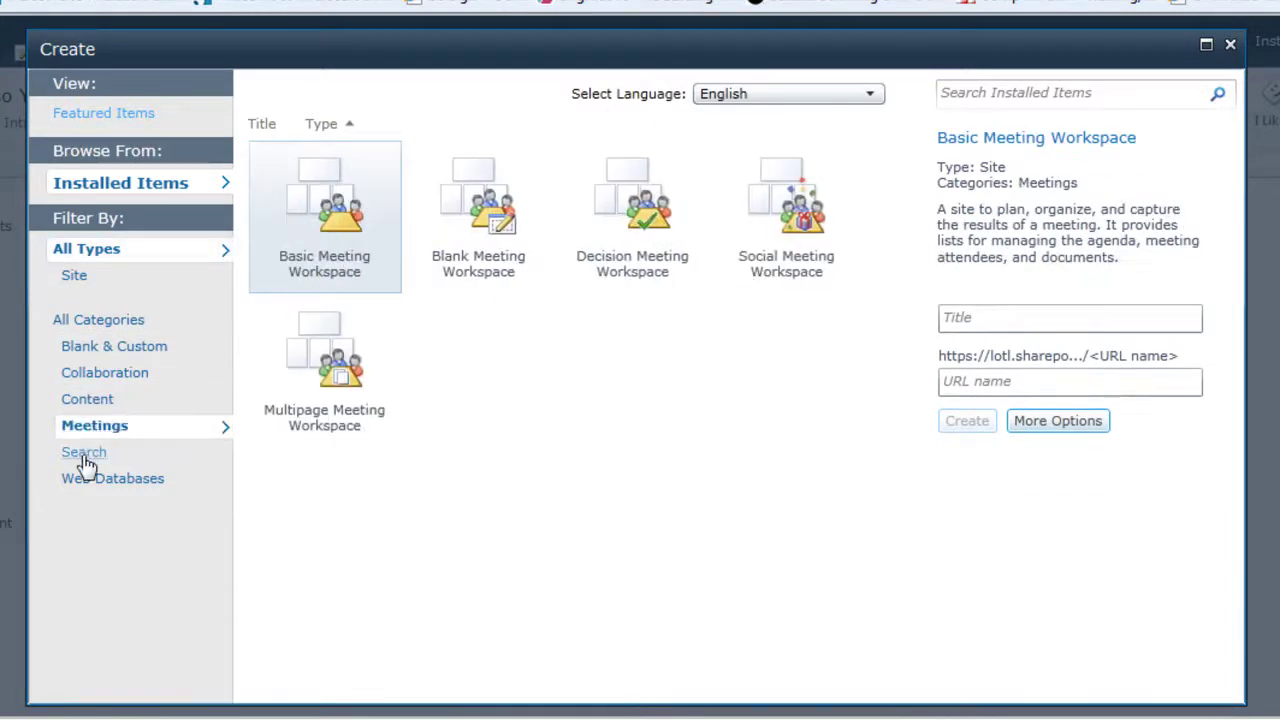
pyautogui.click(85, 455)
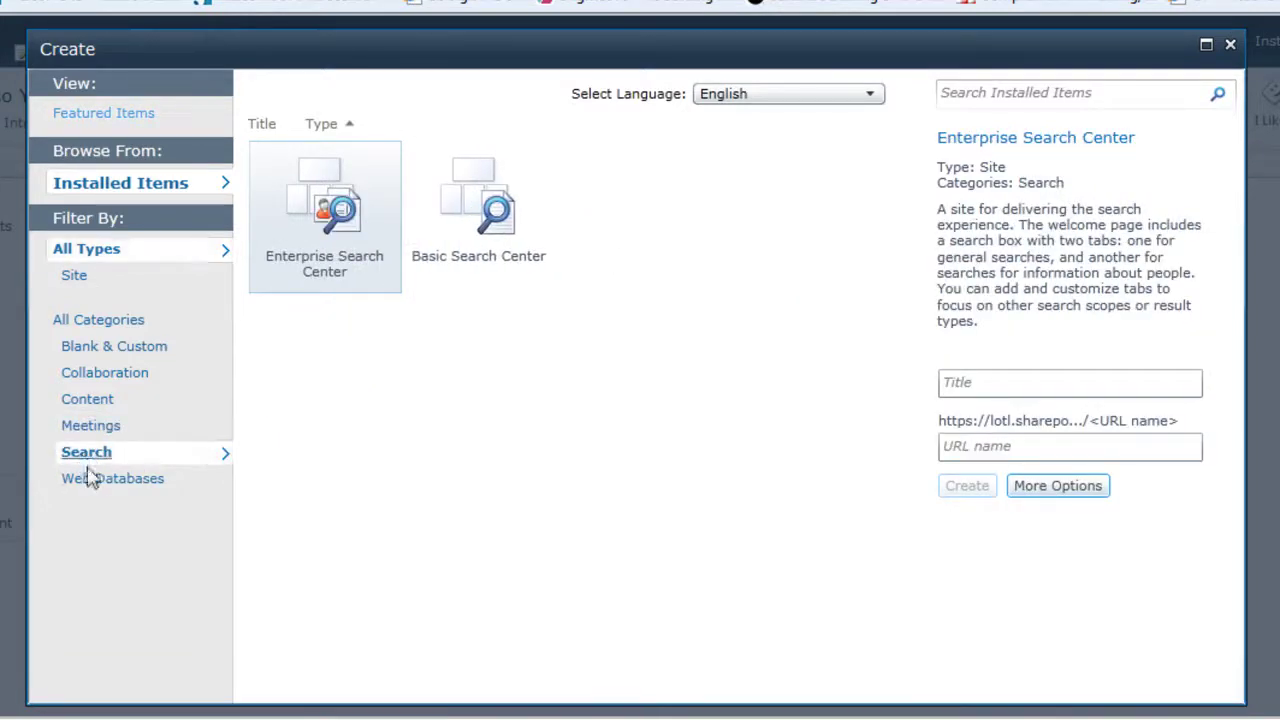
pyautogui.click(91, 481)
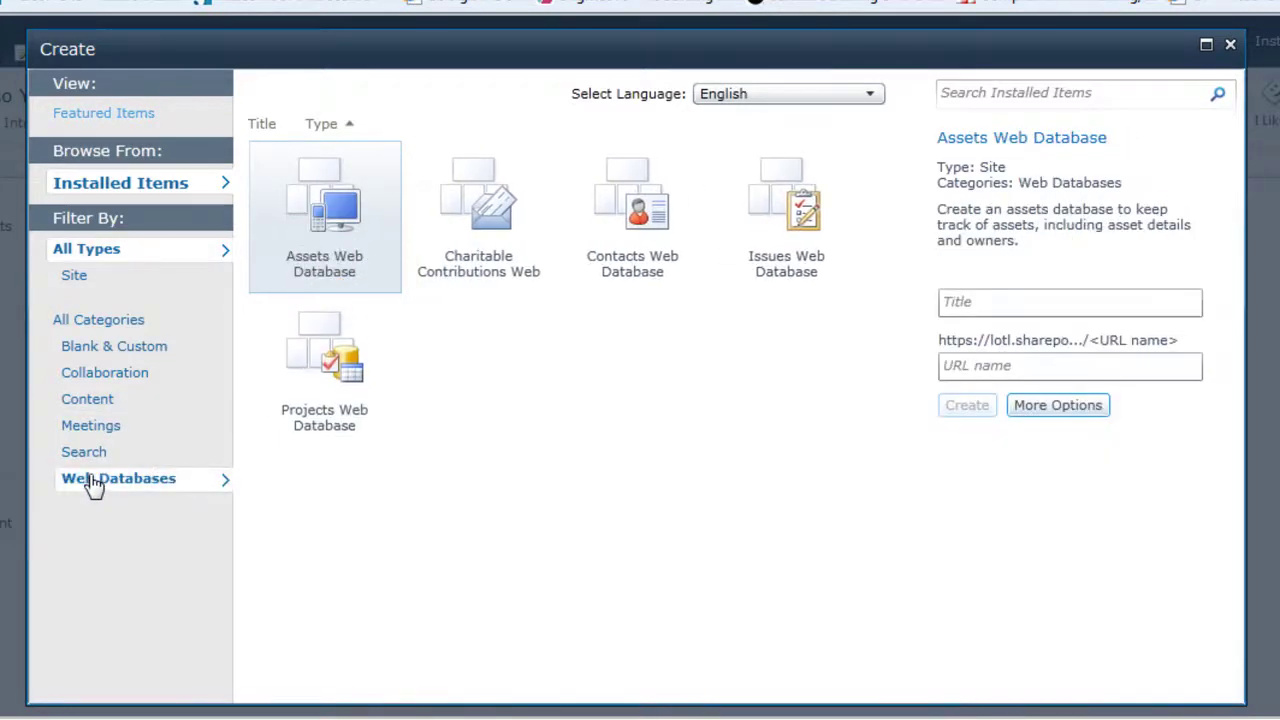
# Step: Choose the Team Site template from the Collaboration category and show its additional creation options
pyautogui.click(101, 375)
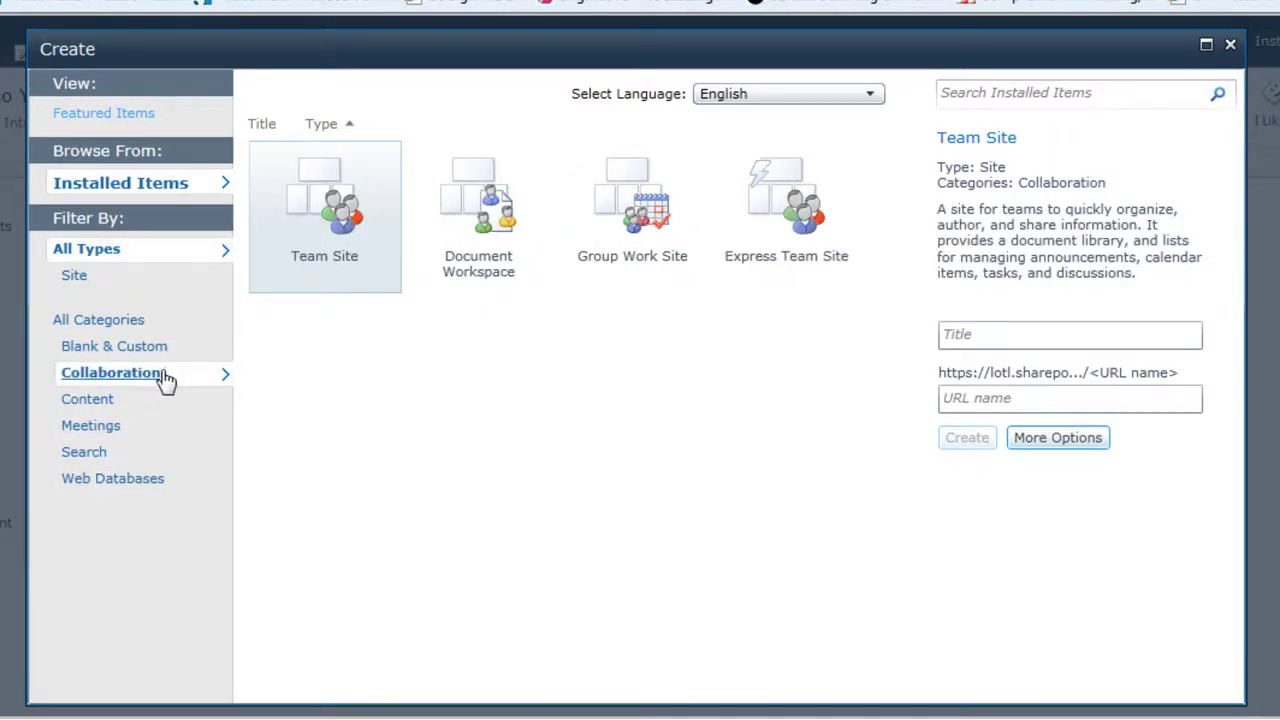
pyautogui.click(321, 220)
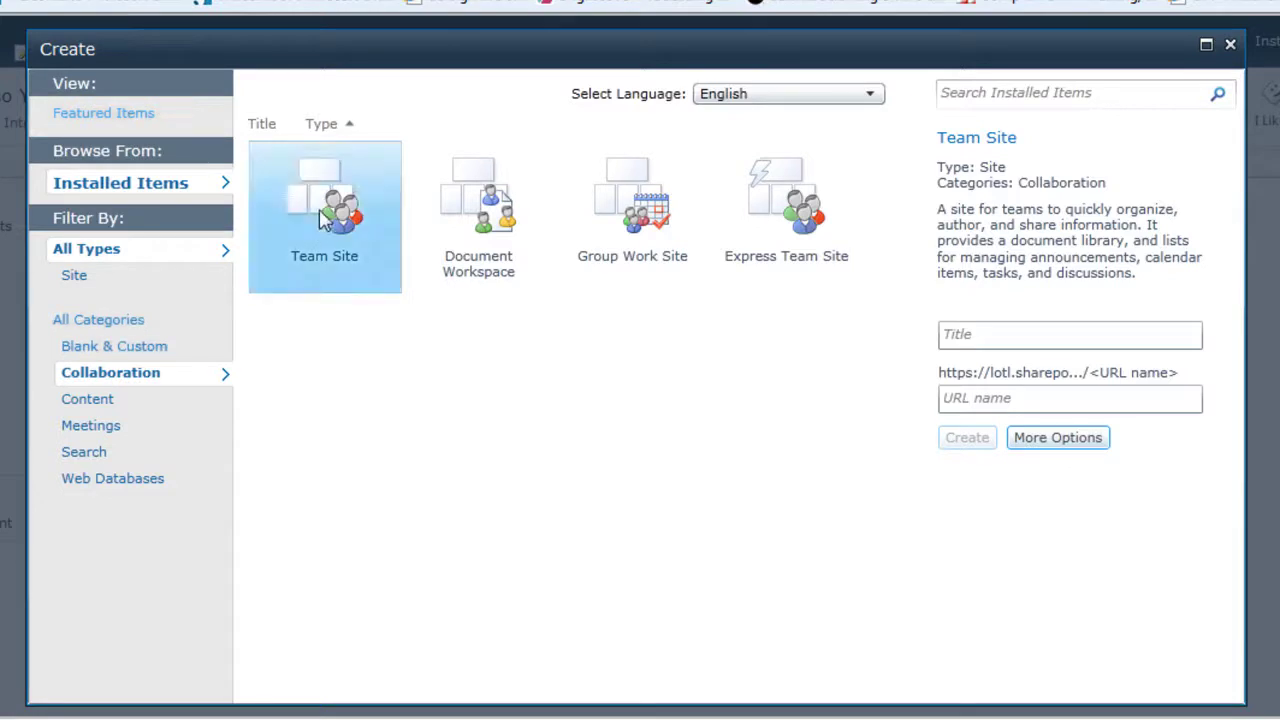
pyautogui.click(1058, 440)
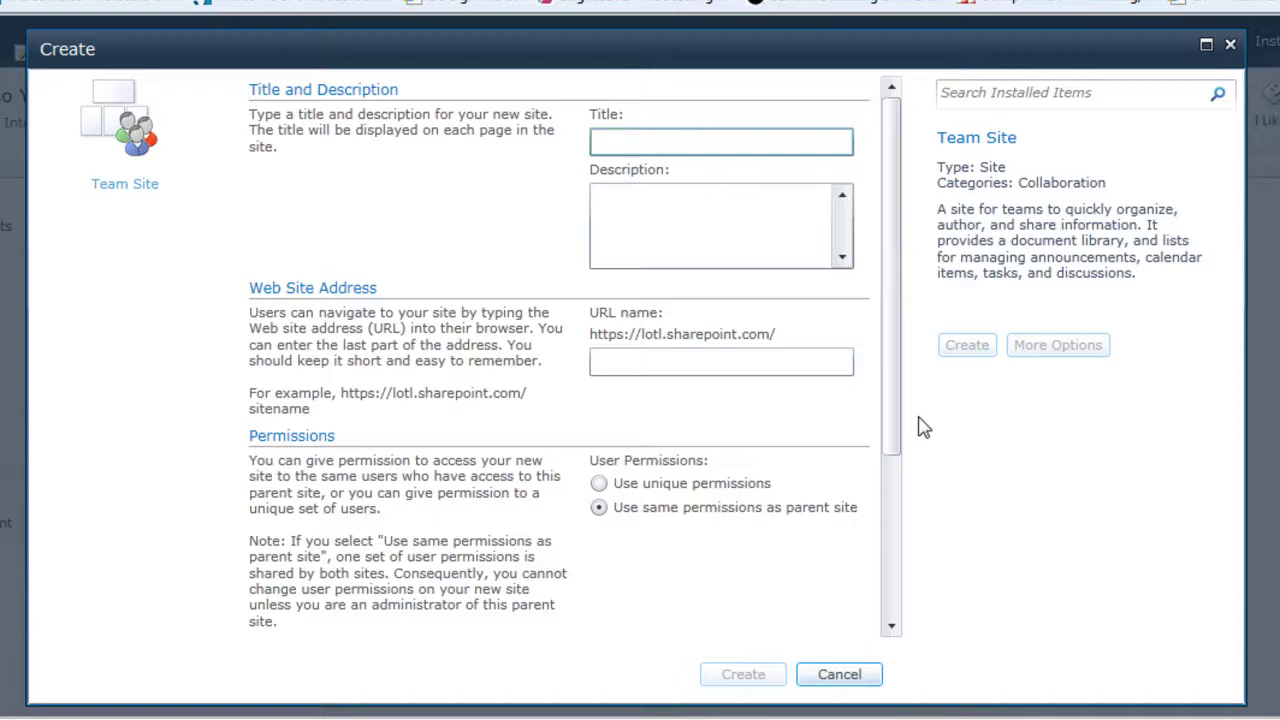
# Step: Title the site "Product Development", describe it as "Resources for Product Development and information on upcoming products for staff.", and set its URL name to "productdev"
pyautogui.write('Product Development')
pyautogui.press('Tab')
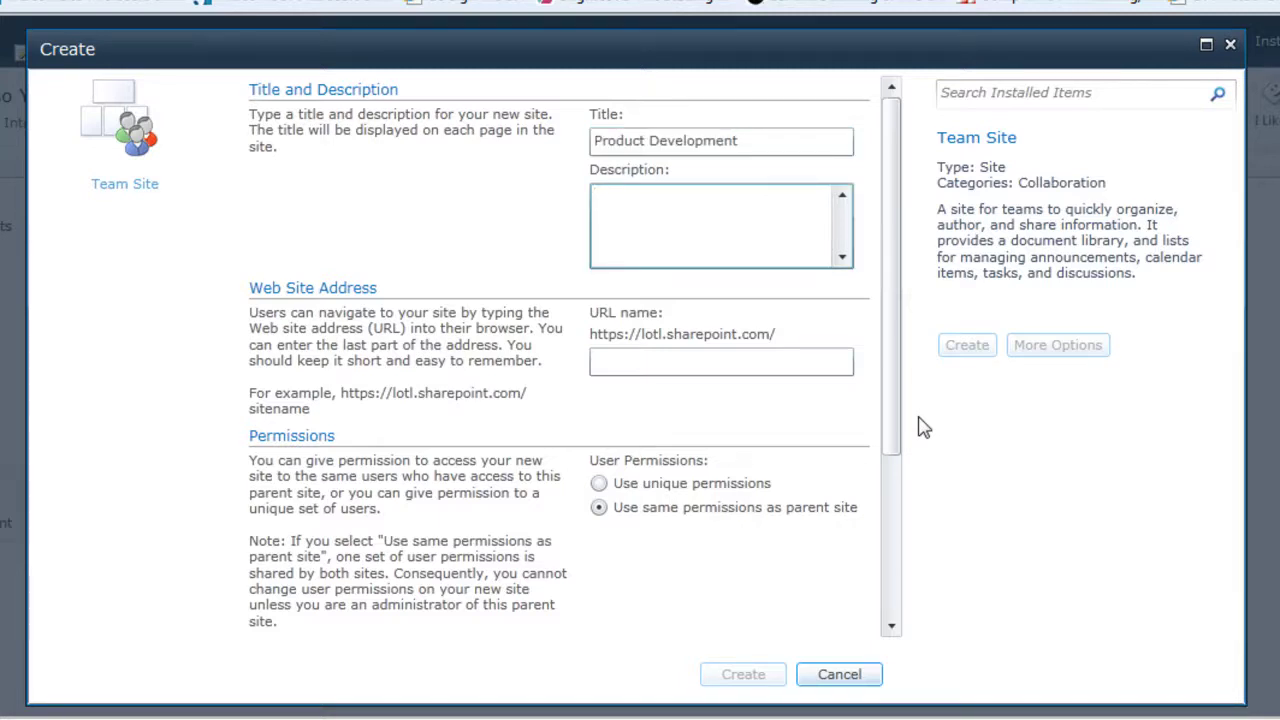
pyautogui.write('Resources for Product Development and information on upcoming products for staff.')
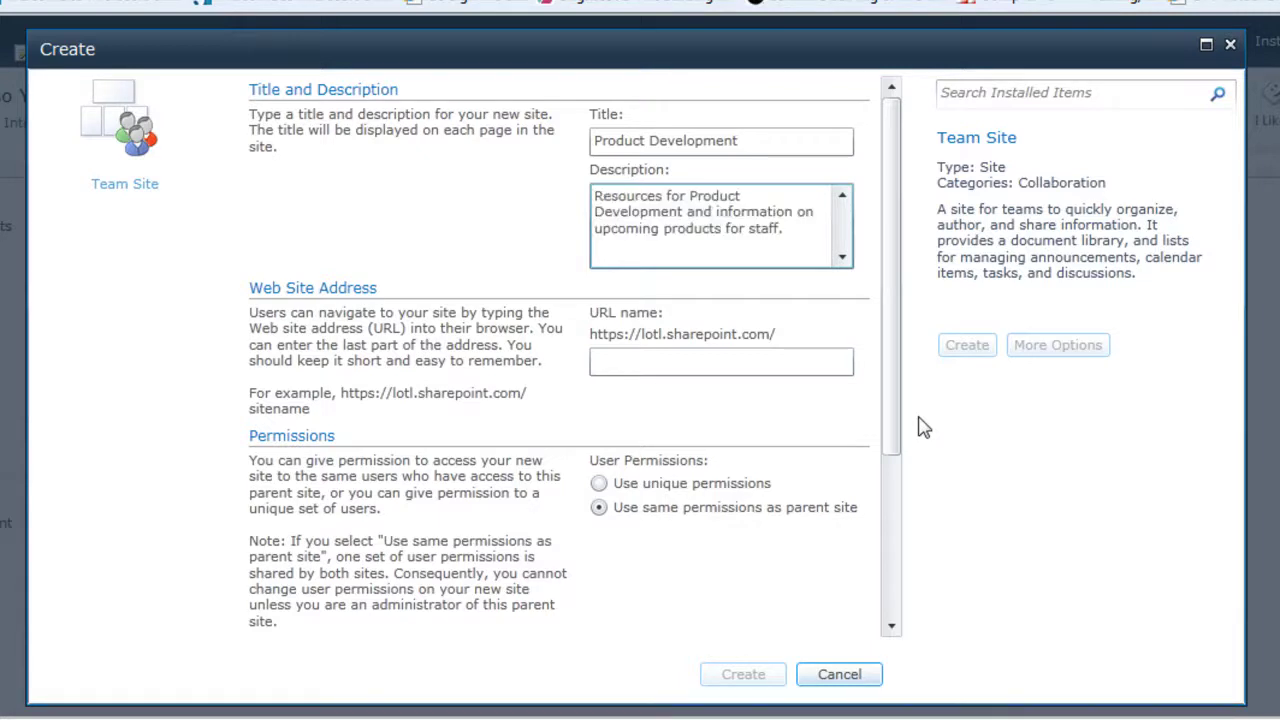
pyautogui.press('Tab')
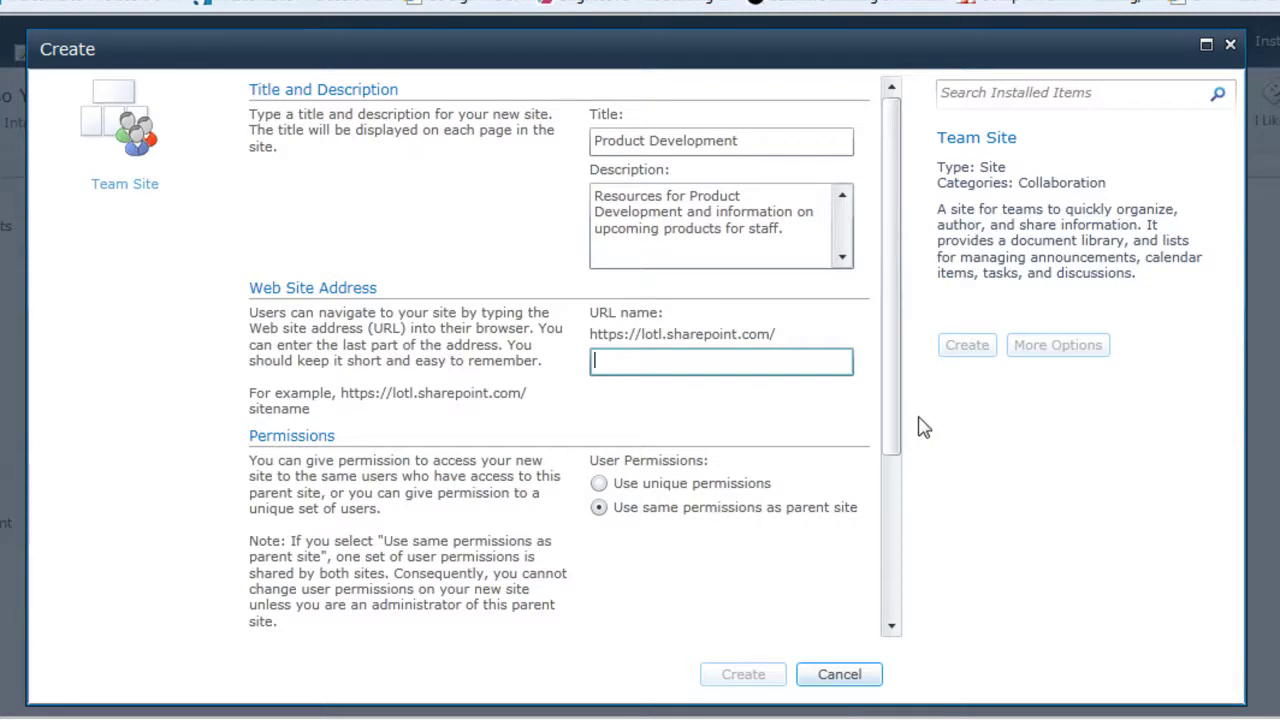
pyautogui.write('productdev')
# Step: Create the Product Development team site, keeping the default permissions, navigation and navigation inheritance options
pyautogui.click(891, 628)
pyautogui.click(891, 628)
pyautogui.click(891, 628)
pyautogui.click(891, 628)
pyautogui.click(891, 628)
pyautogui.click(891, 628)
pyautogui.click(891, 628)
pyautogui.click(891, 628)
pyautogui.click(891, 628)
pyautogui.click(891, 628)
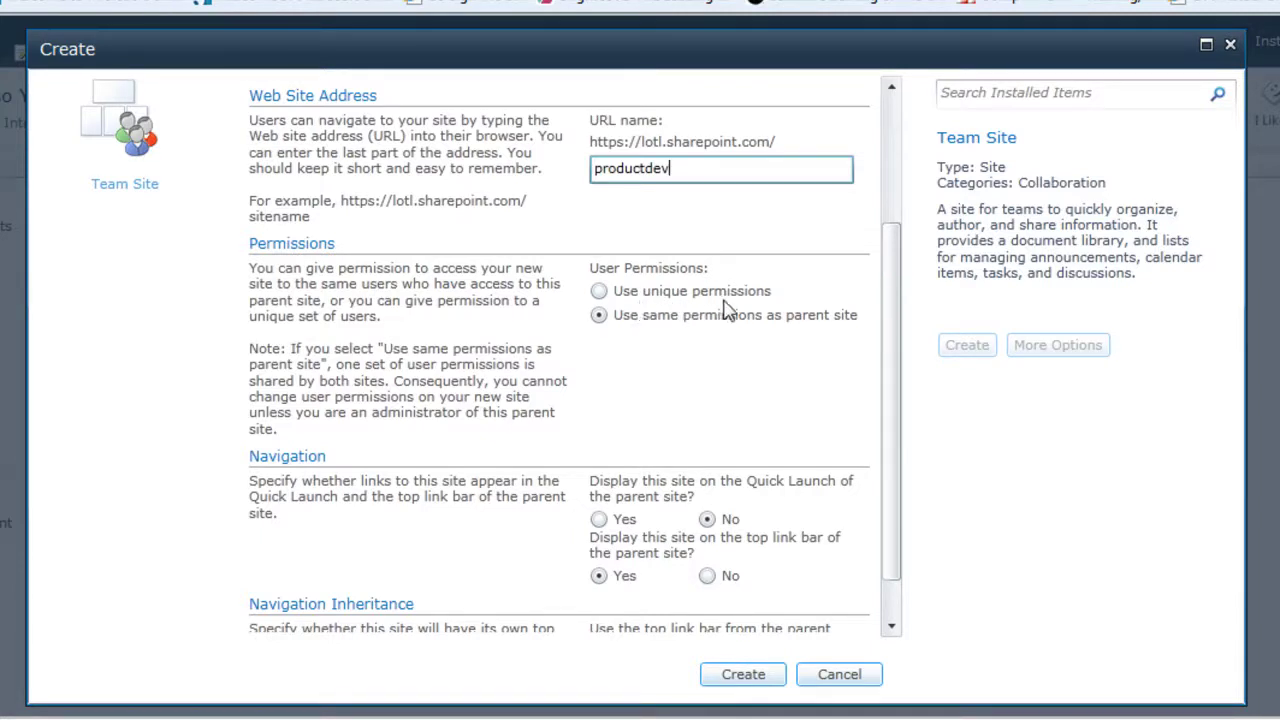
pyautogui.click(891, 627)
pyautogui.click(891, 627)
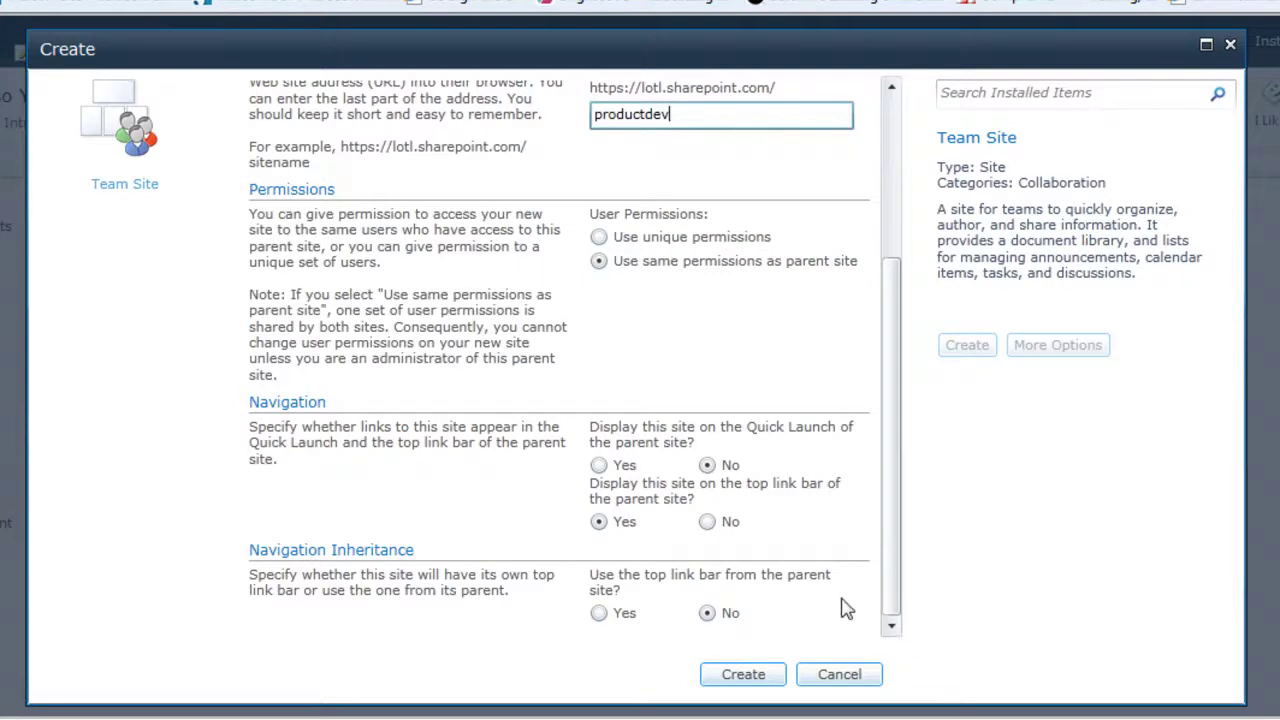
pyautogui.click(743, 676)
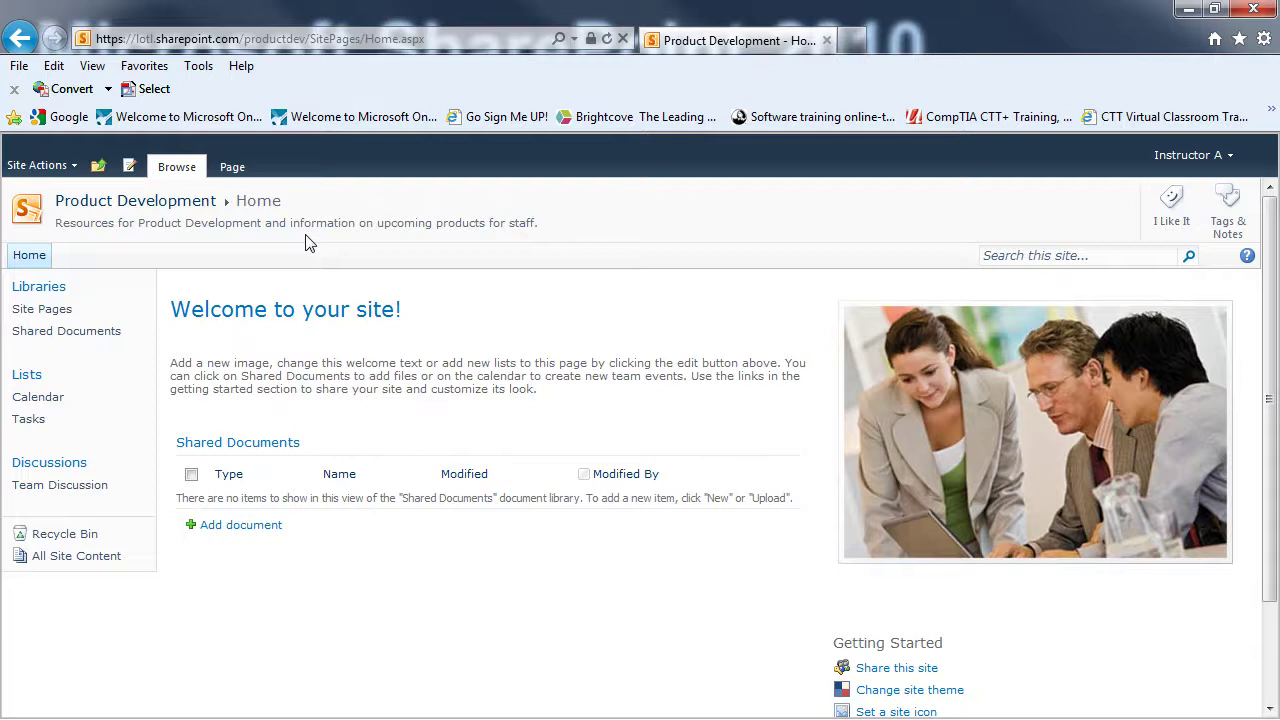
# Step: Check navigation between the sites by going up to Espresso Yourself Coffee, into Product Development, and back to the parent site
pyautogui.click(99, 168)
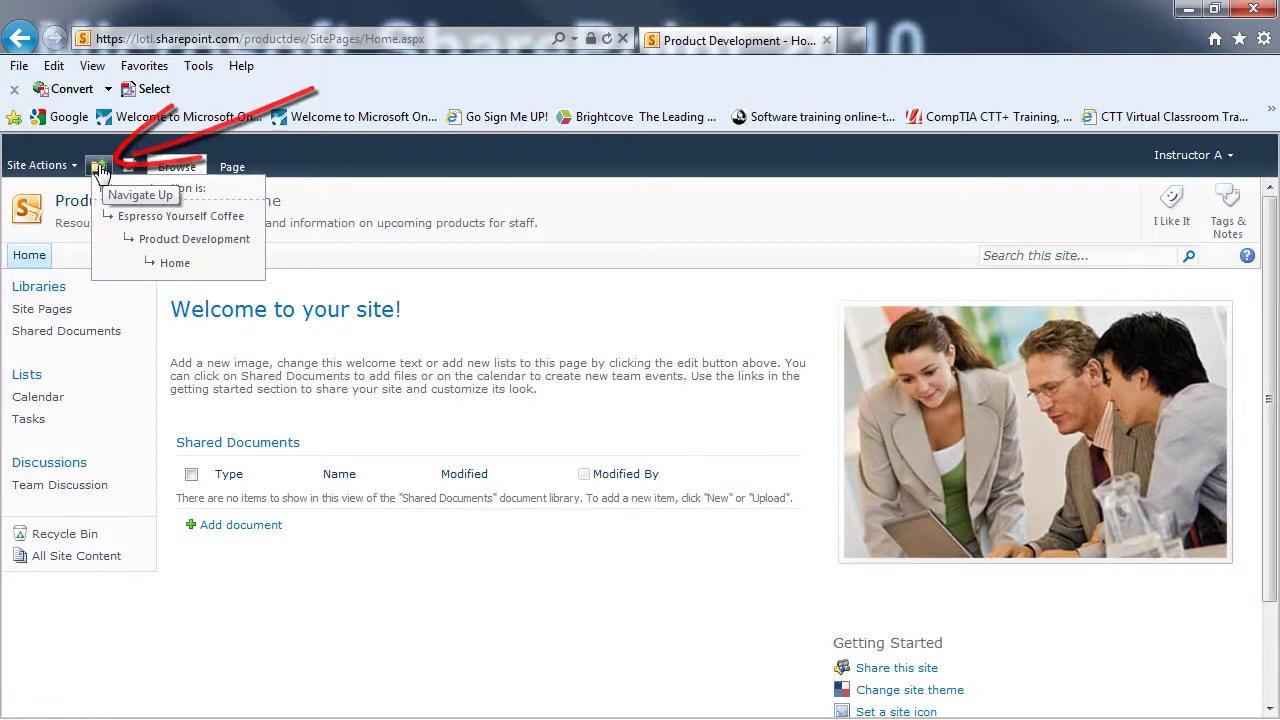
pyautogui.click(188, 217)
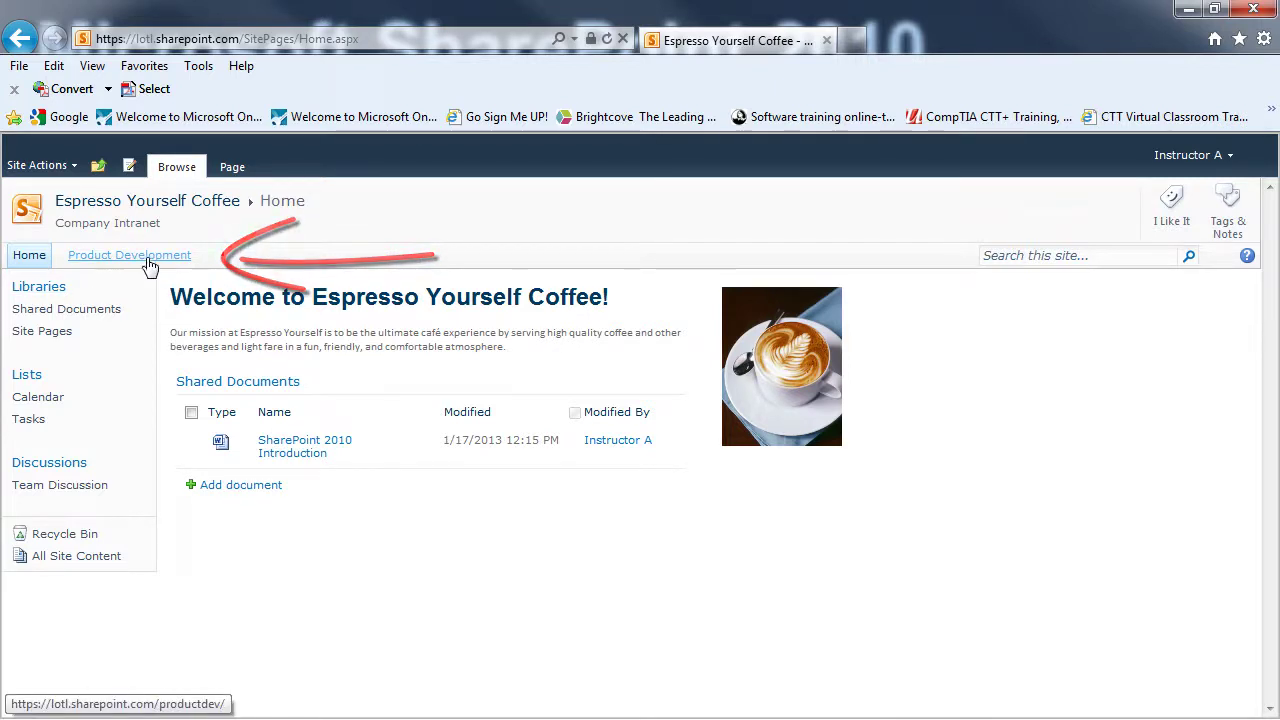
pyautogui.click(148, 262)
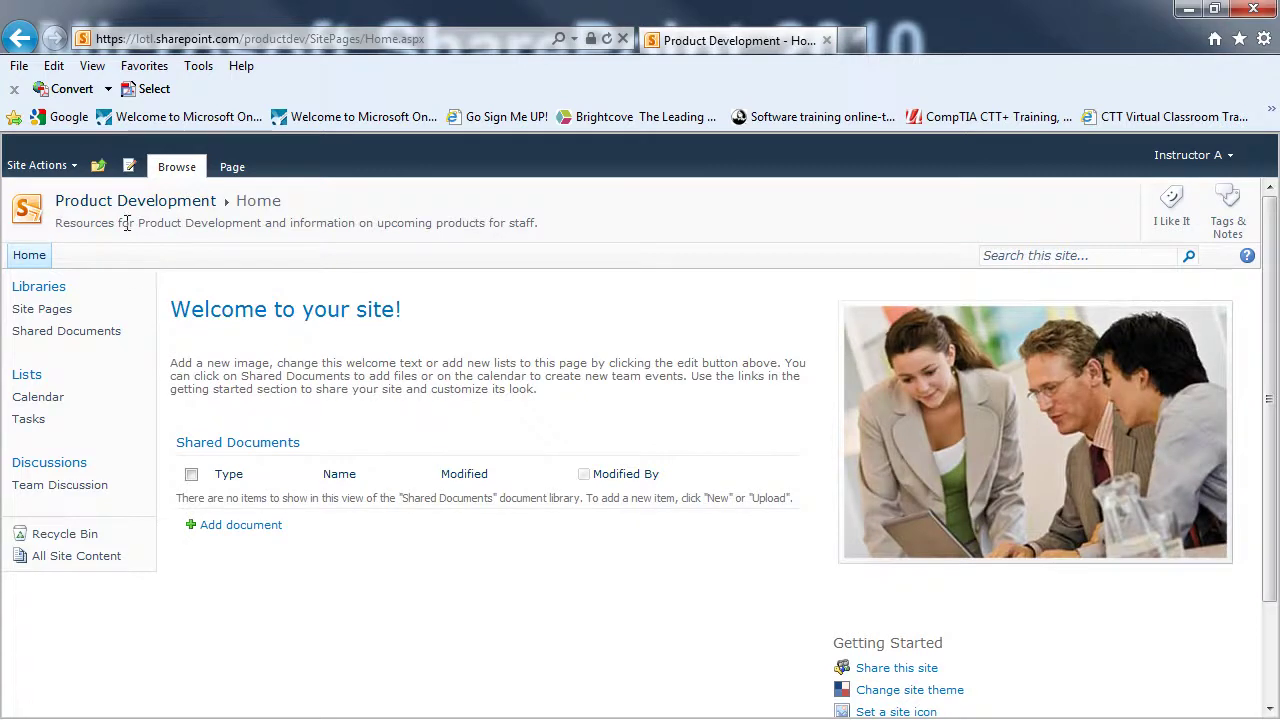
pyautogui.click(99, 167)
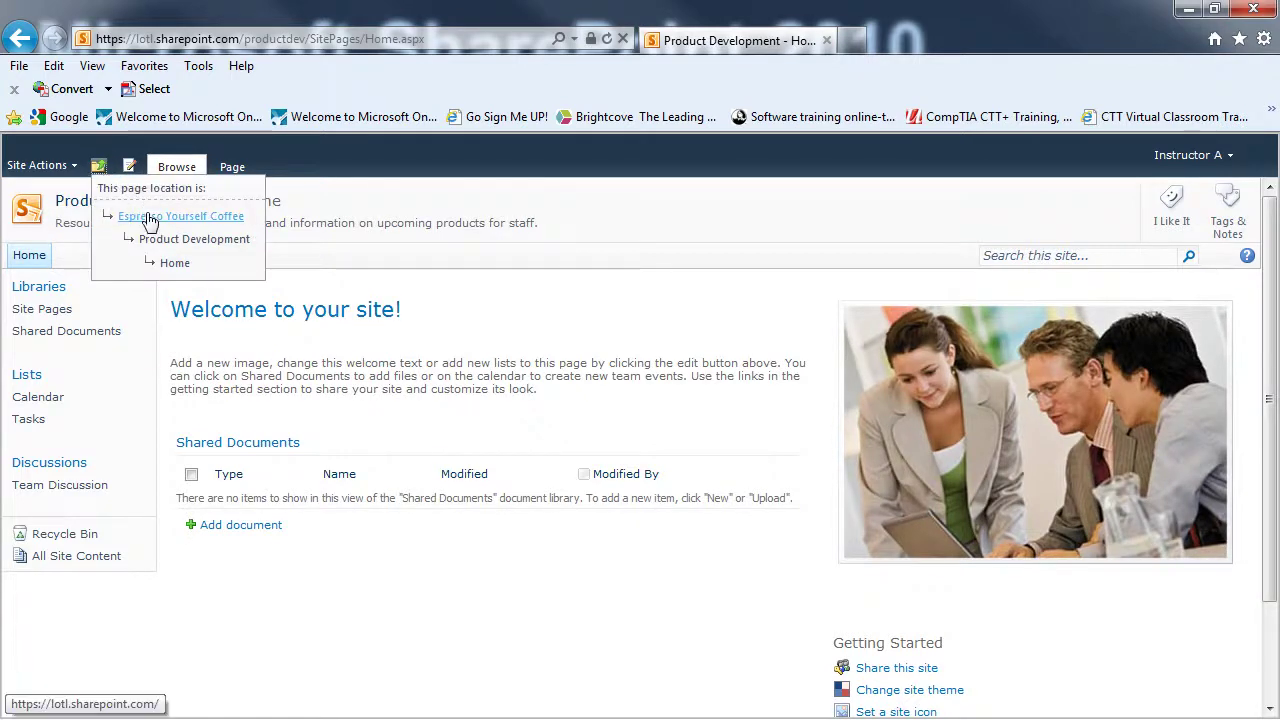
pyautogui.click(146, 218)
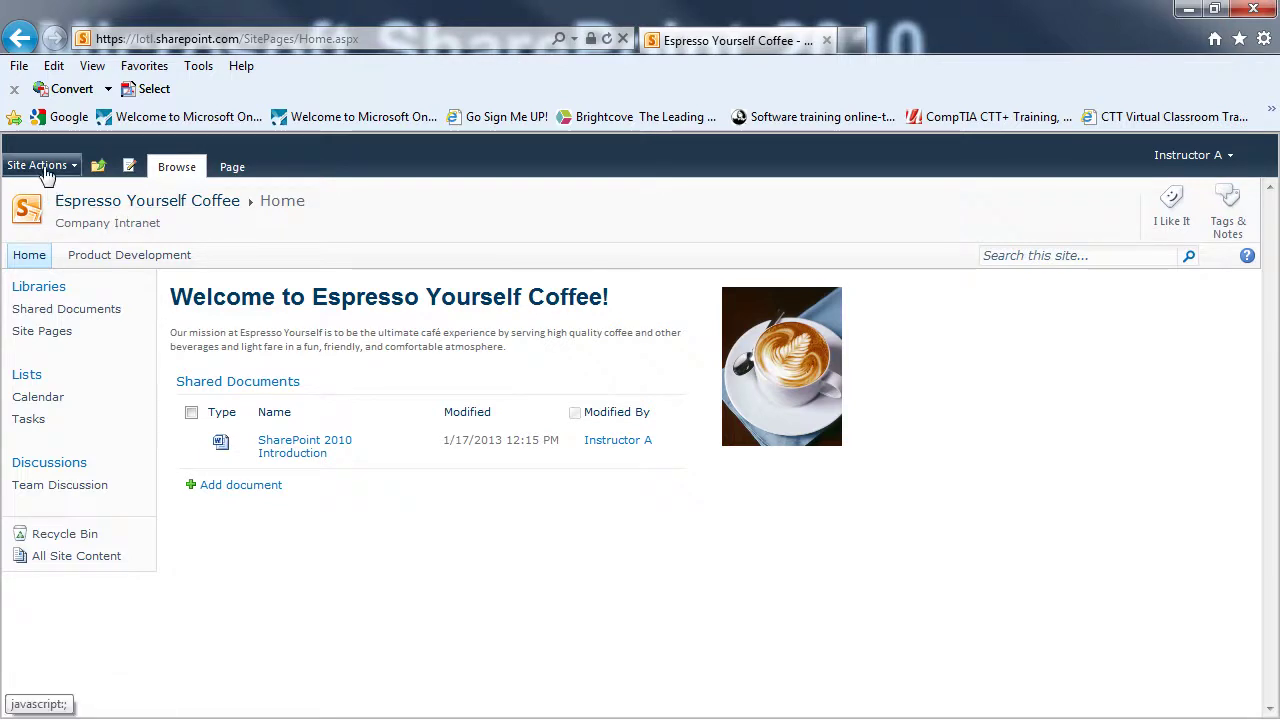
# Step: Create a Team Site titled "Human Resources" with the URL name "HR" under Espresso Yourself Coffee
pyautogui.click(45, 170)
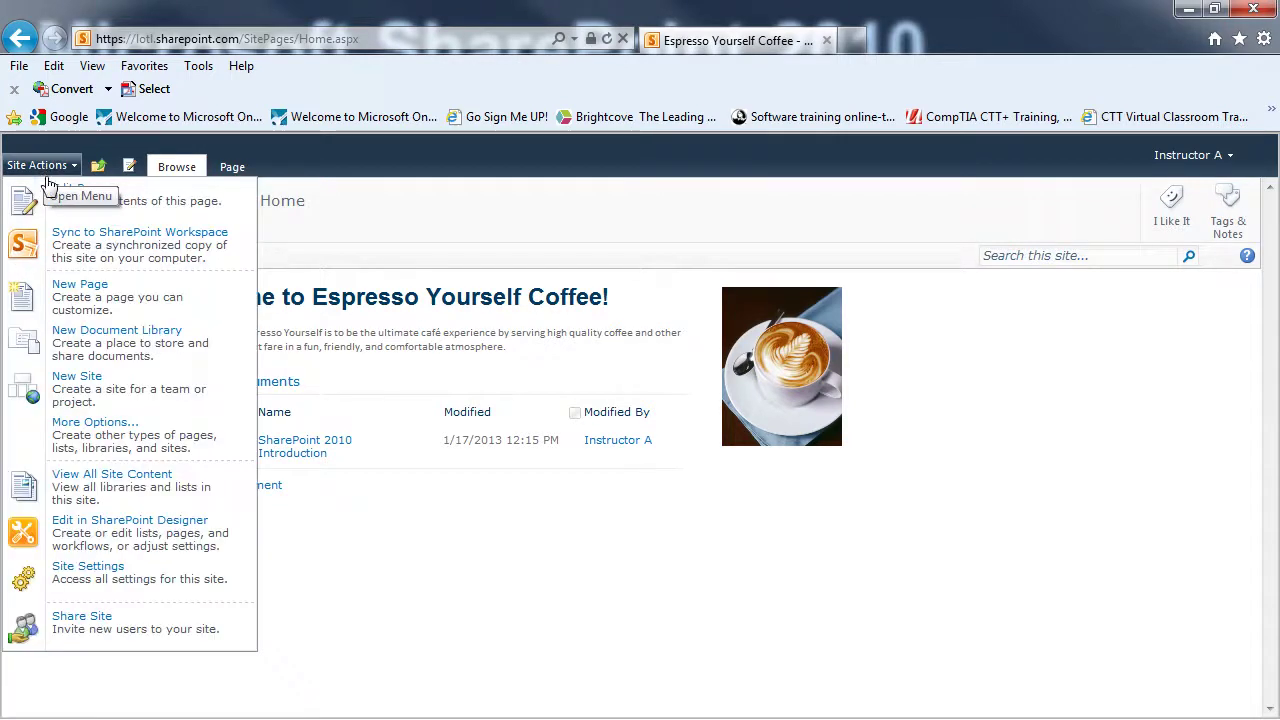
pyautogui.click(104, 395)
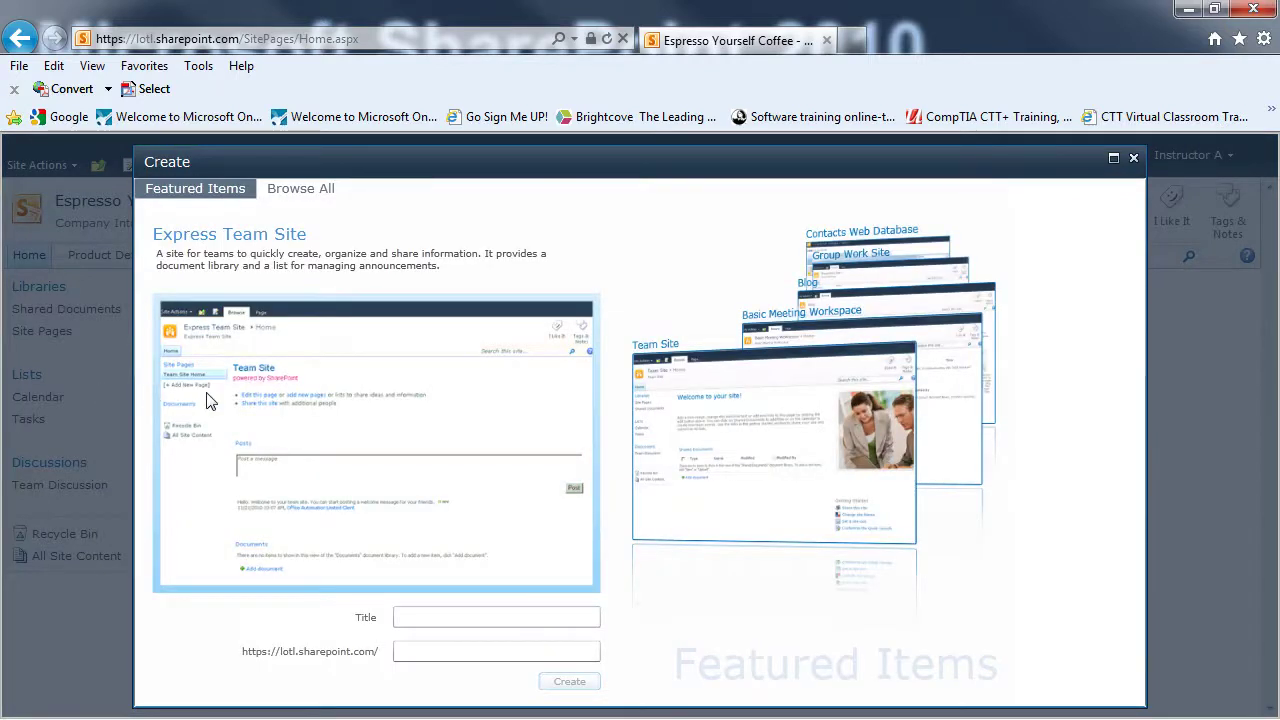
pyautogui.click(766, 420)
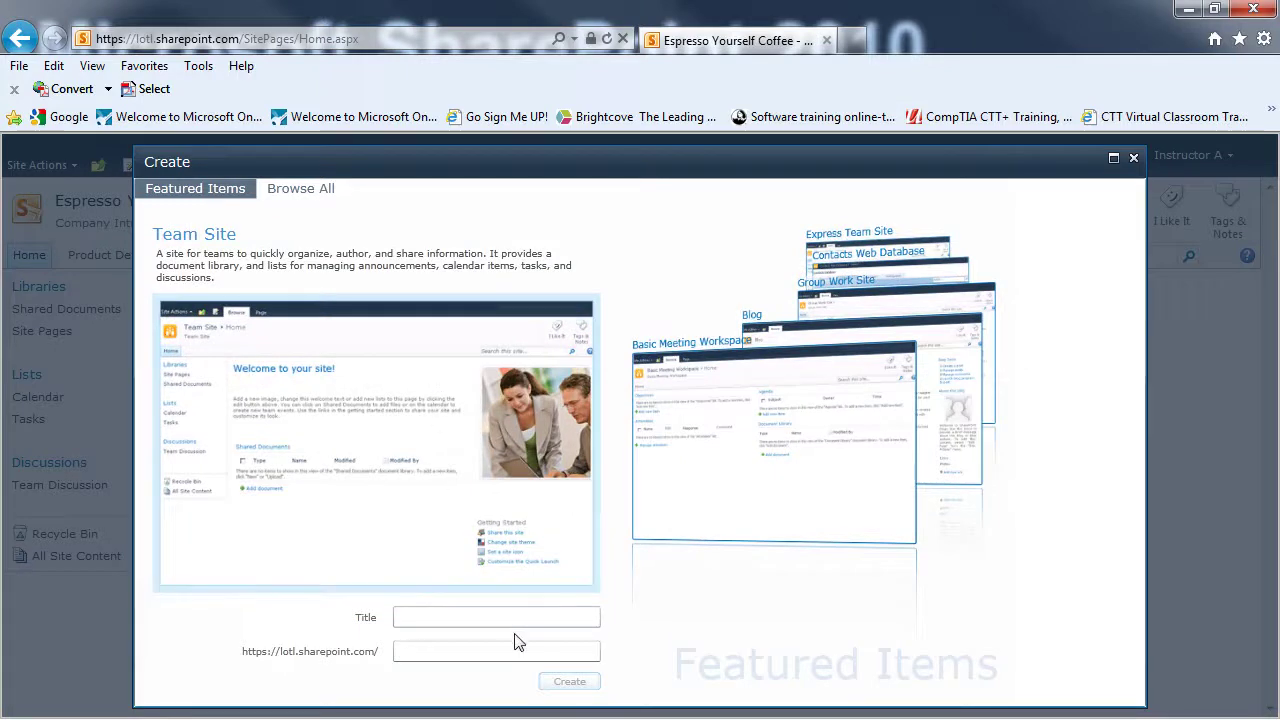
pyautogui.click(490, 618)
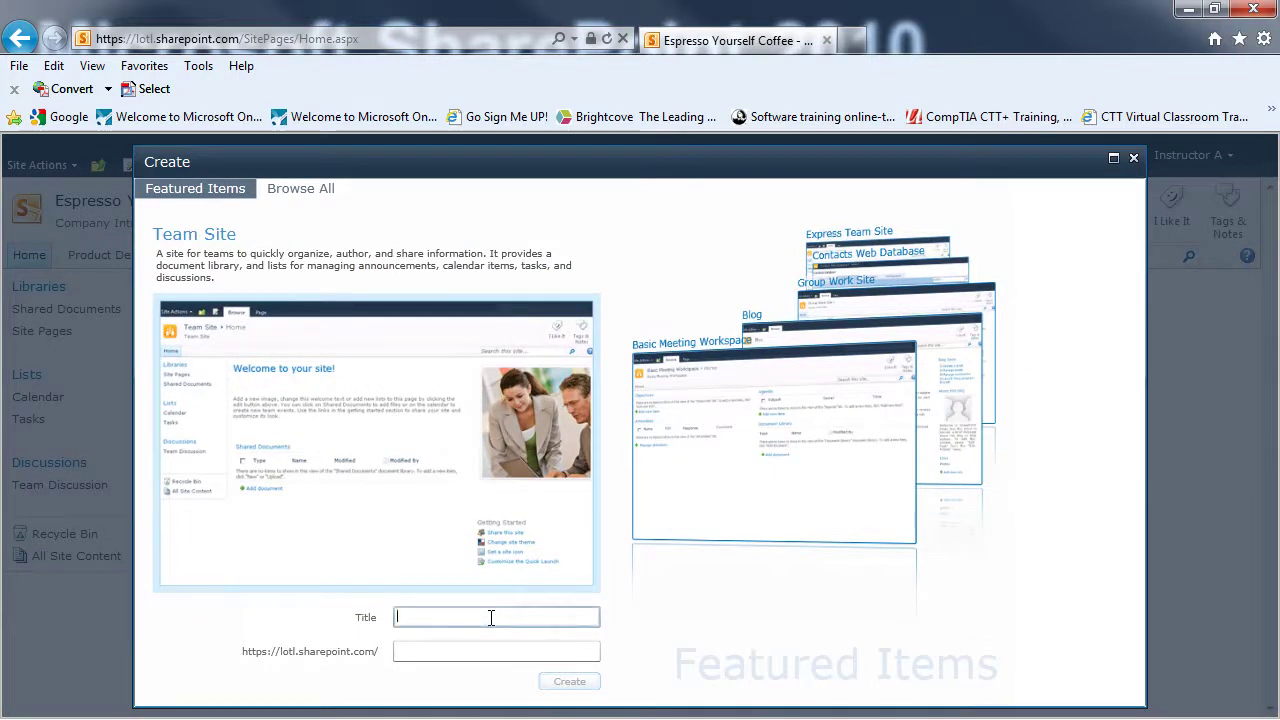
pyautogui.write('Human Resources')
pyautogui.press('Tab')
pyautogui.write('HR')
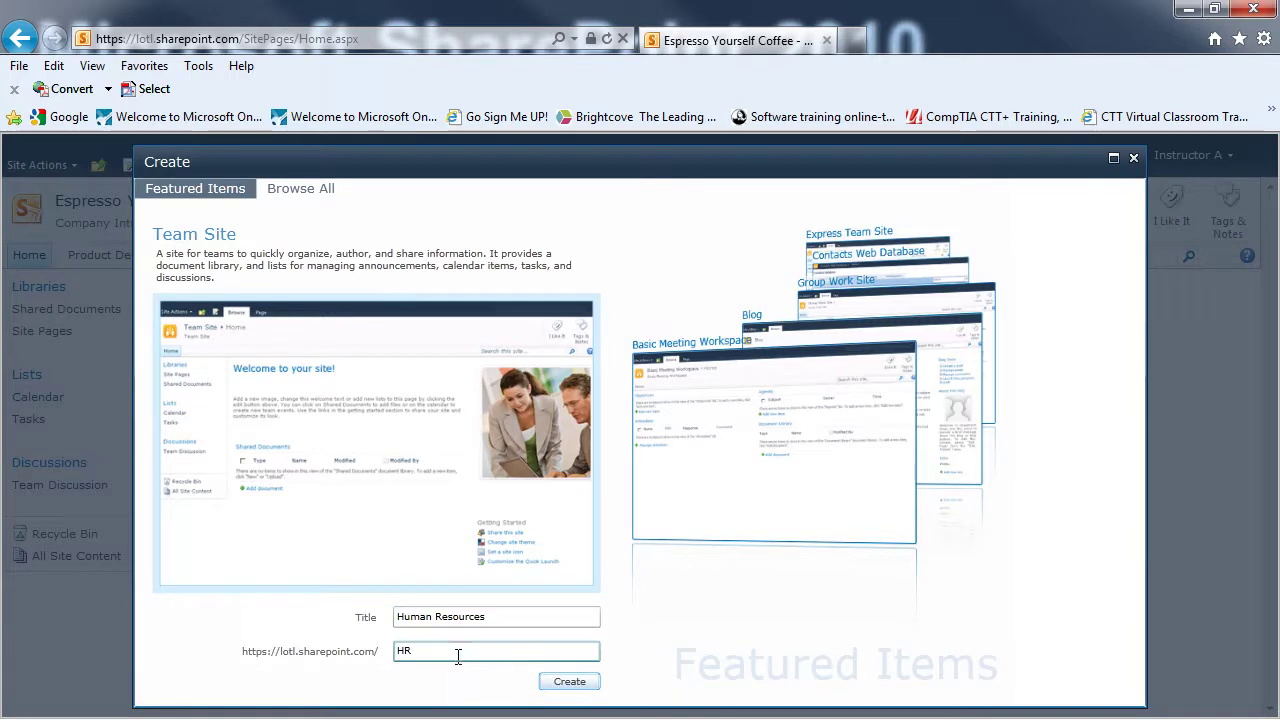
pyautogui.click(570, 683)
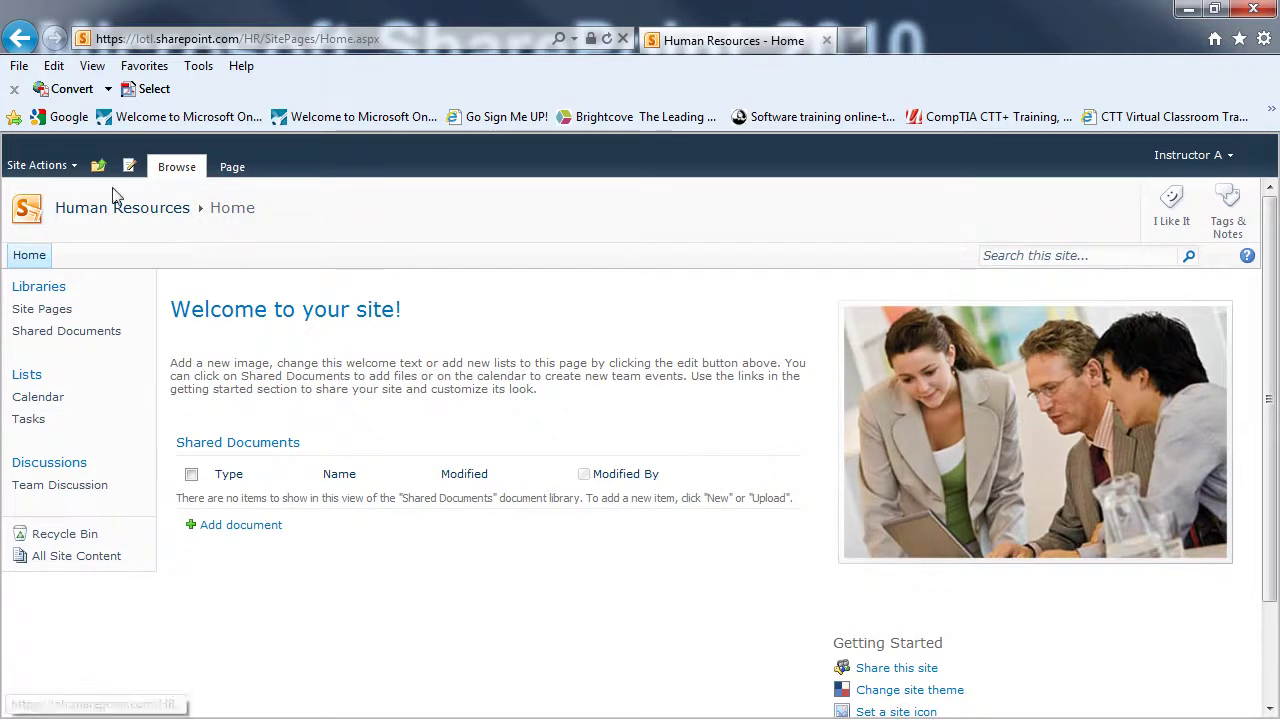
# Step: Set the Human Resources site's description to "Resources for Human Resources and information on employee benefits" in its site settings
pyautogui.click(35, 170)
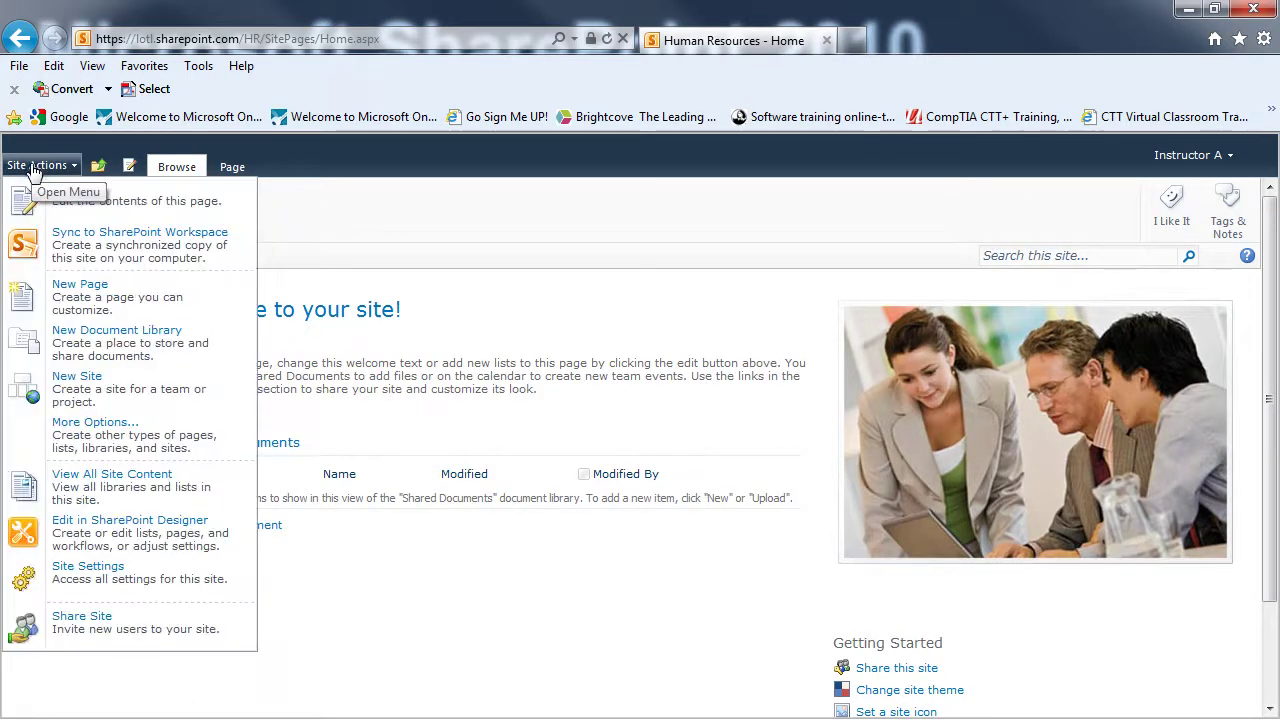
pyautogui.click(118, 580)
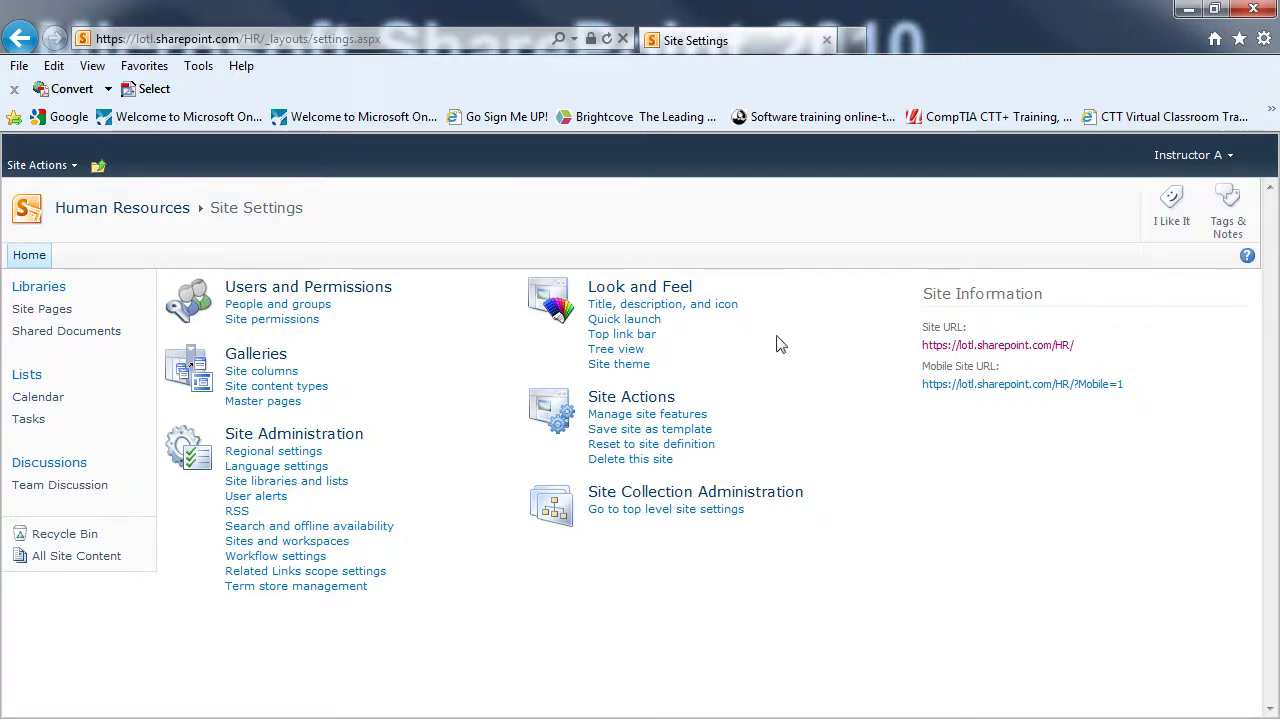
pyautogui.click(665, 311)
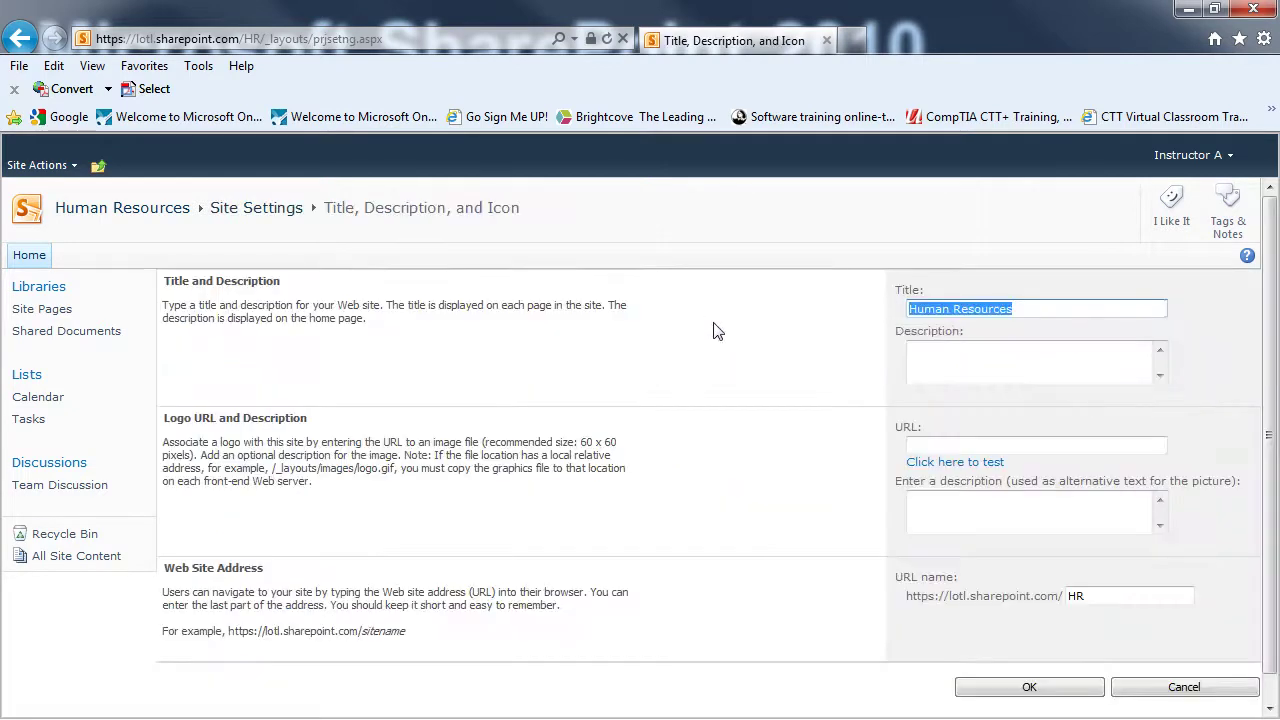
pyautogui.click(956, 360)
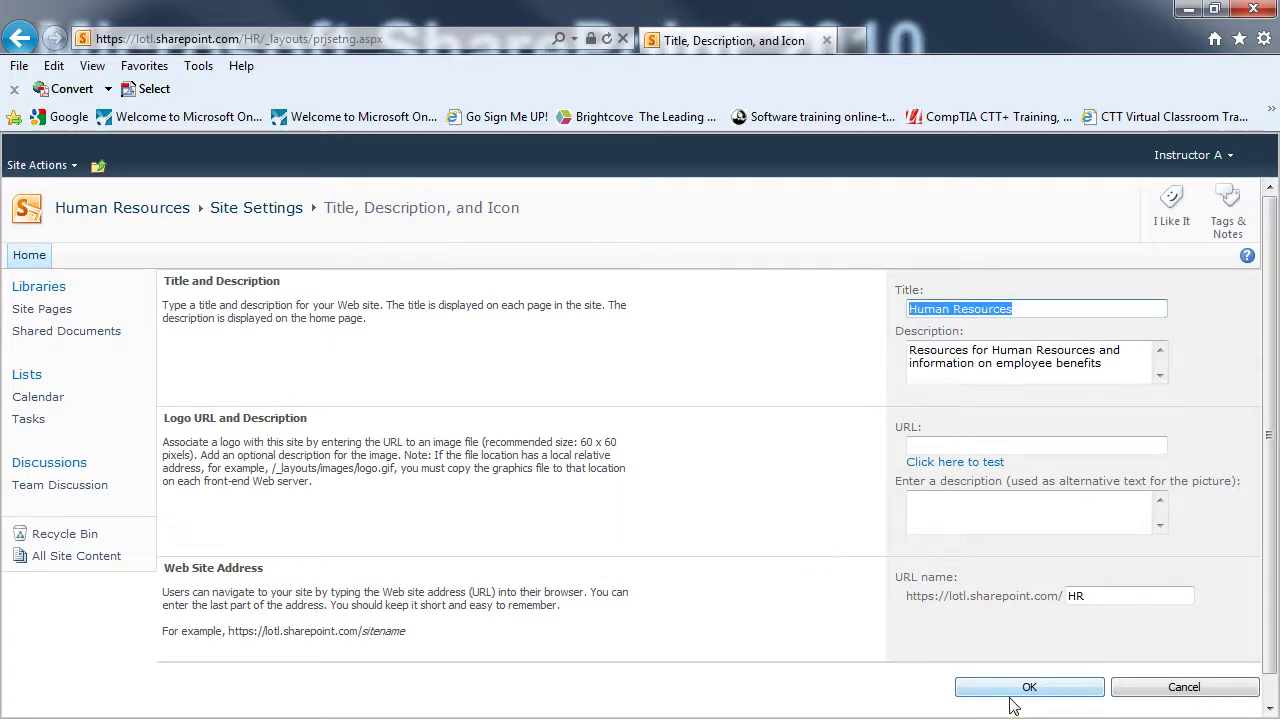
pyautogui.click(1016, 692)
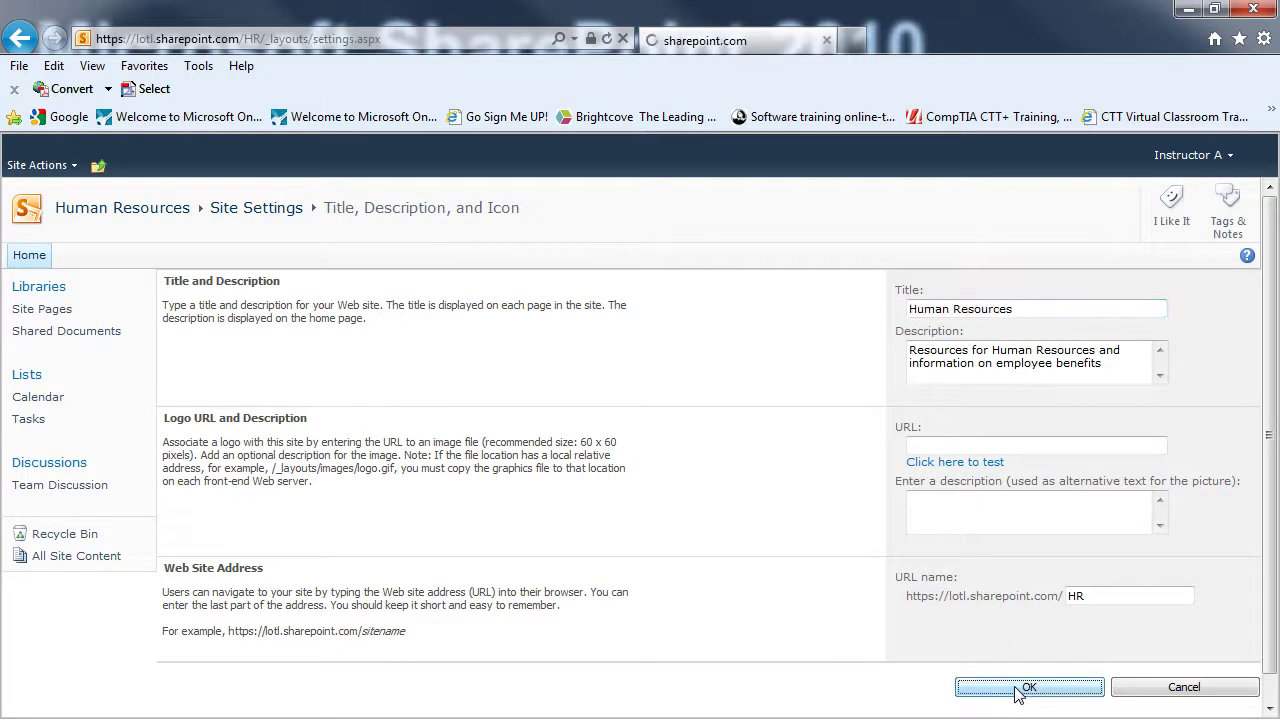
# Step: Check navigation from the Human Resources home page up to Espresso Yourself Coffee and back into Human Resources
pyautogui.click(122, 214)
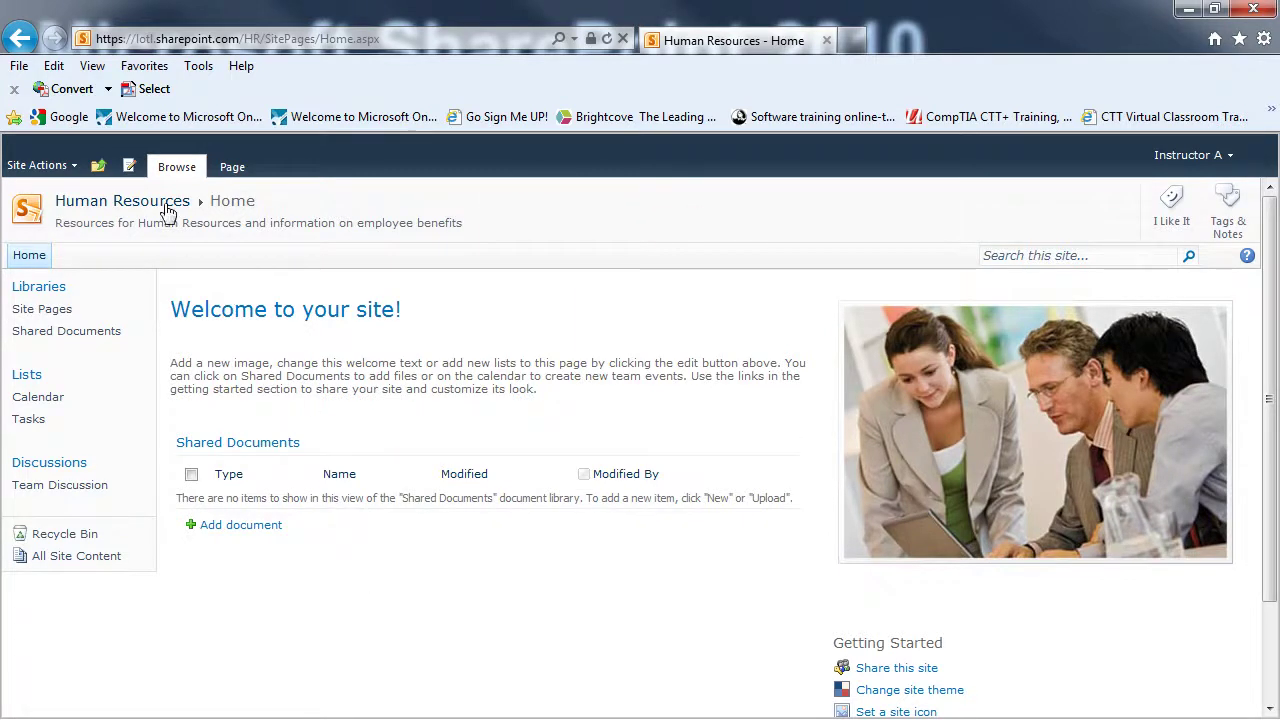
pyautogui.click(99, 168)
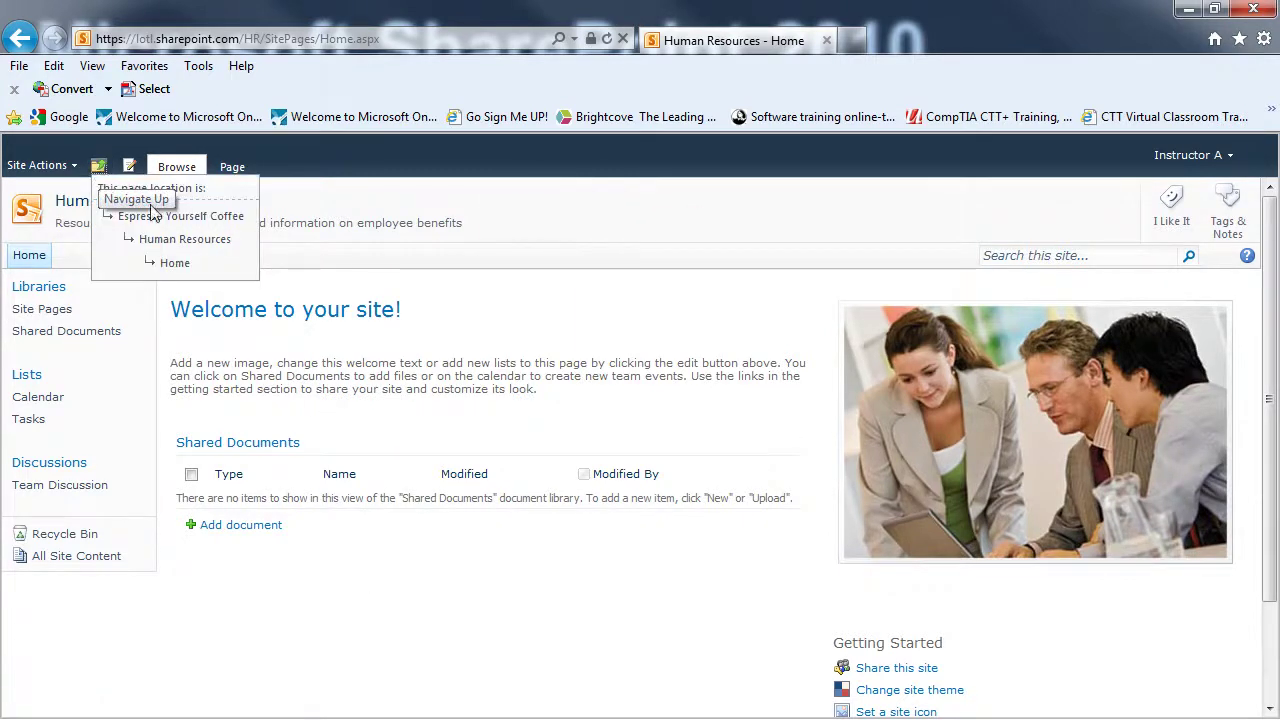
pyautogui.click(195, 220)
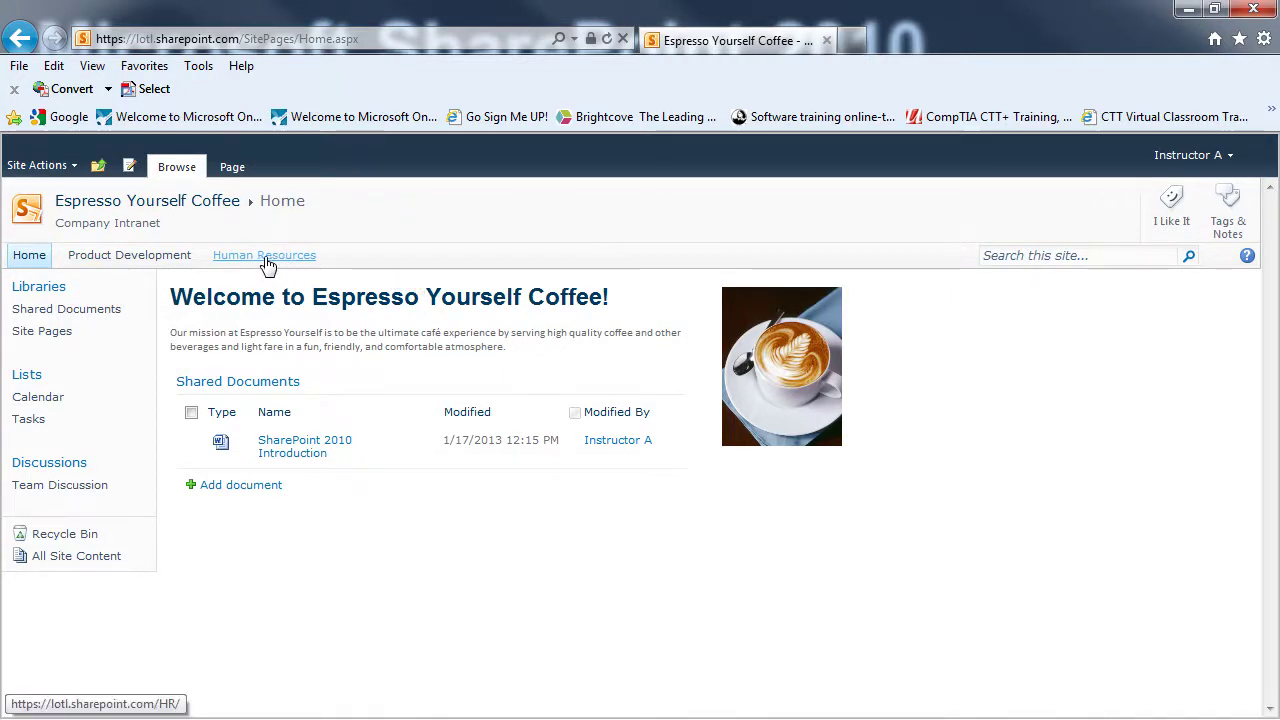
pyautogui.click(266, 258)
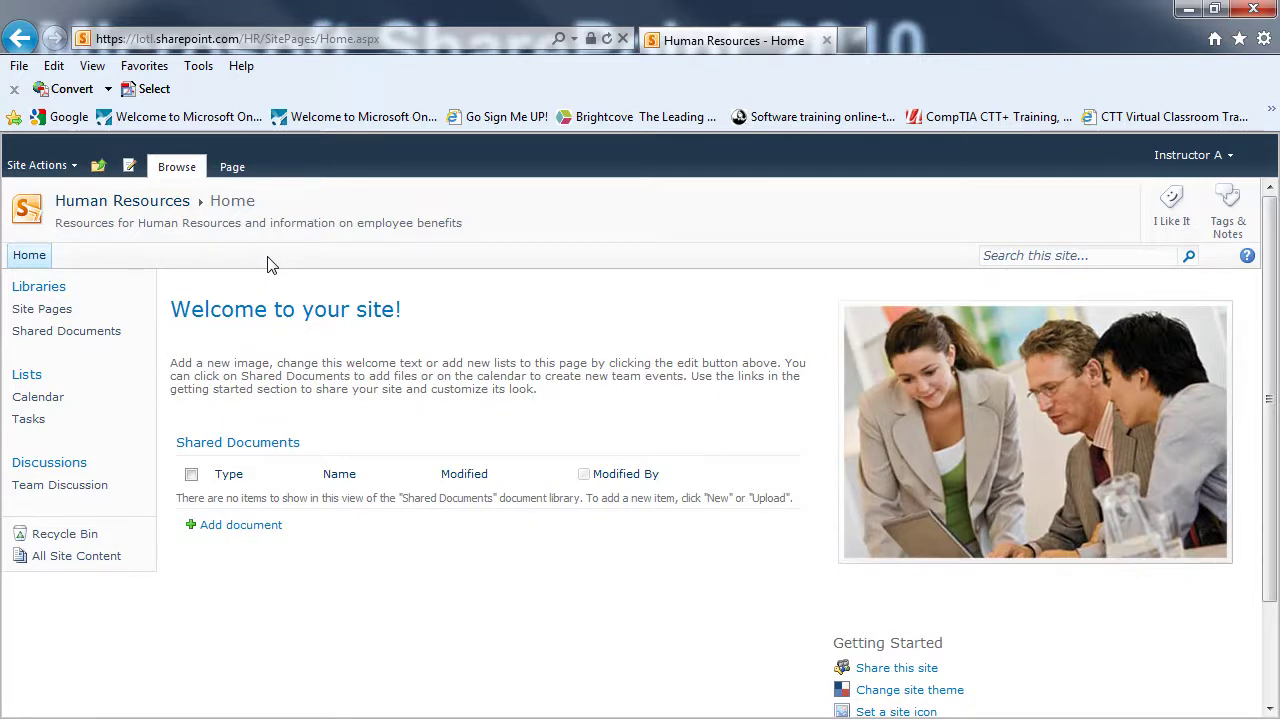
# Step: Delete the Human Resources site through its site settings and return to the Espresso Yourself Coffee home page
pyautogui.click(33, 168)
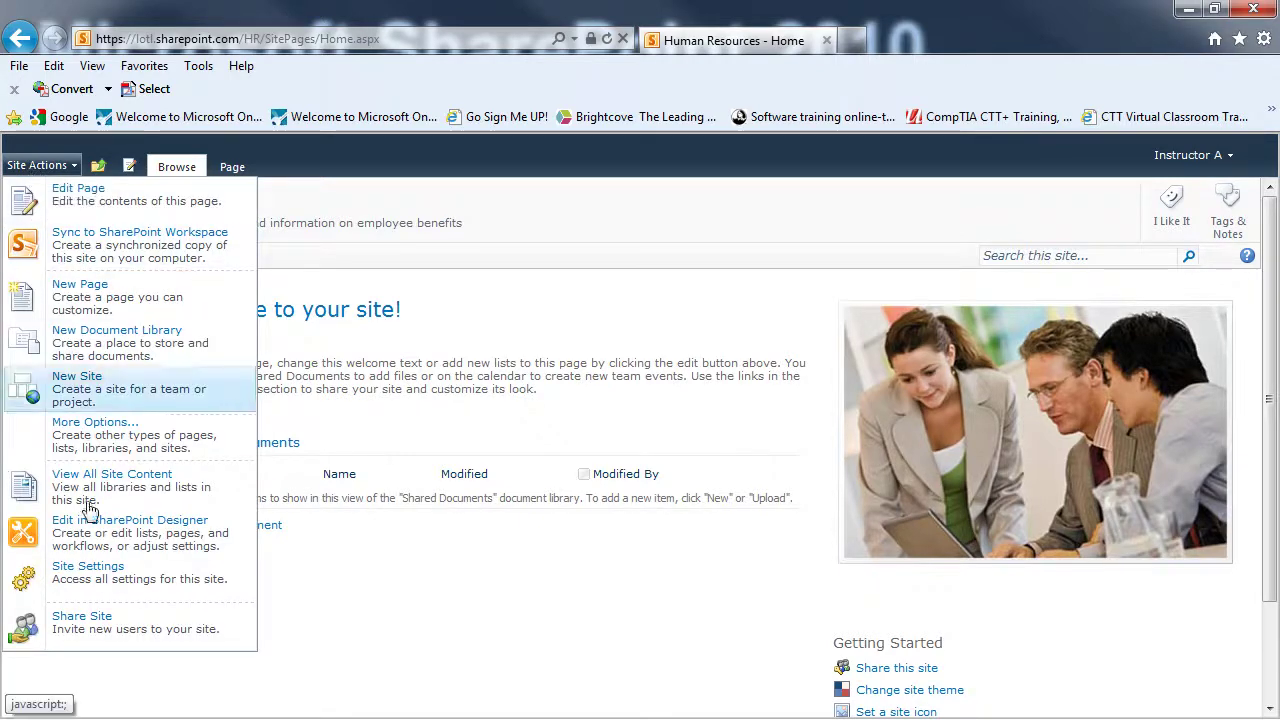
pyautogui.click(115, 582)
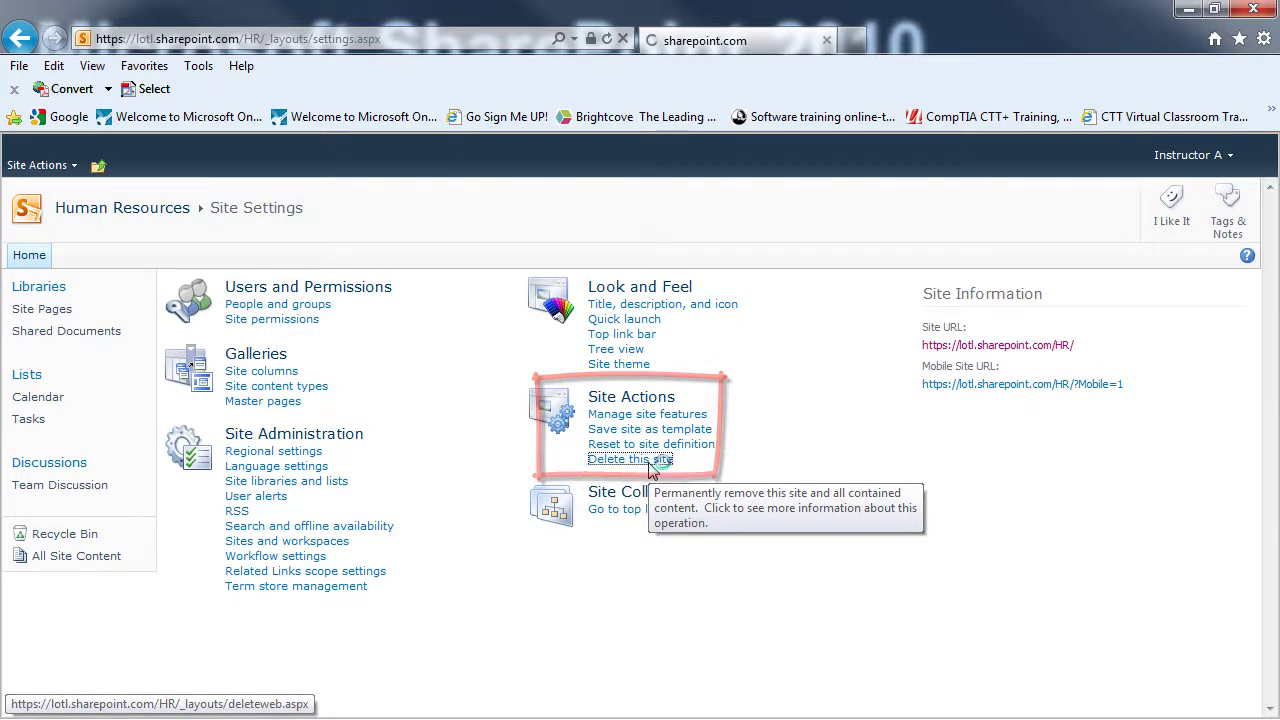
pyautogui.click(650, 462)
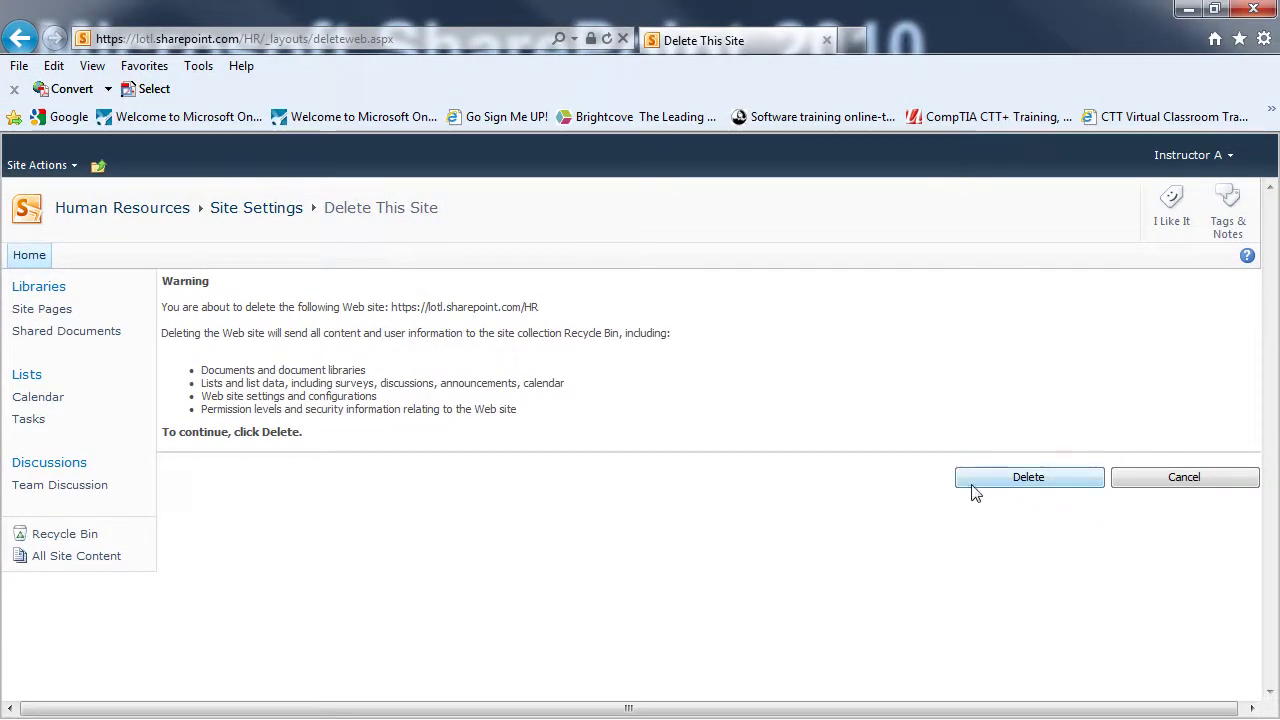
pyautogui.click(988, 481)
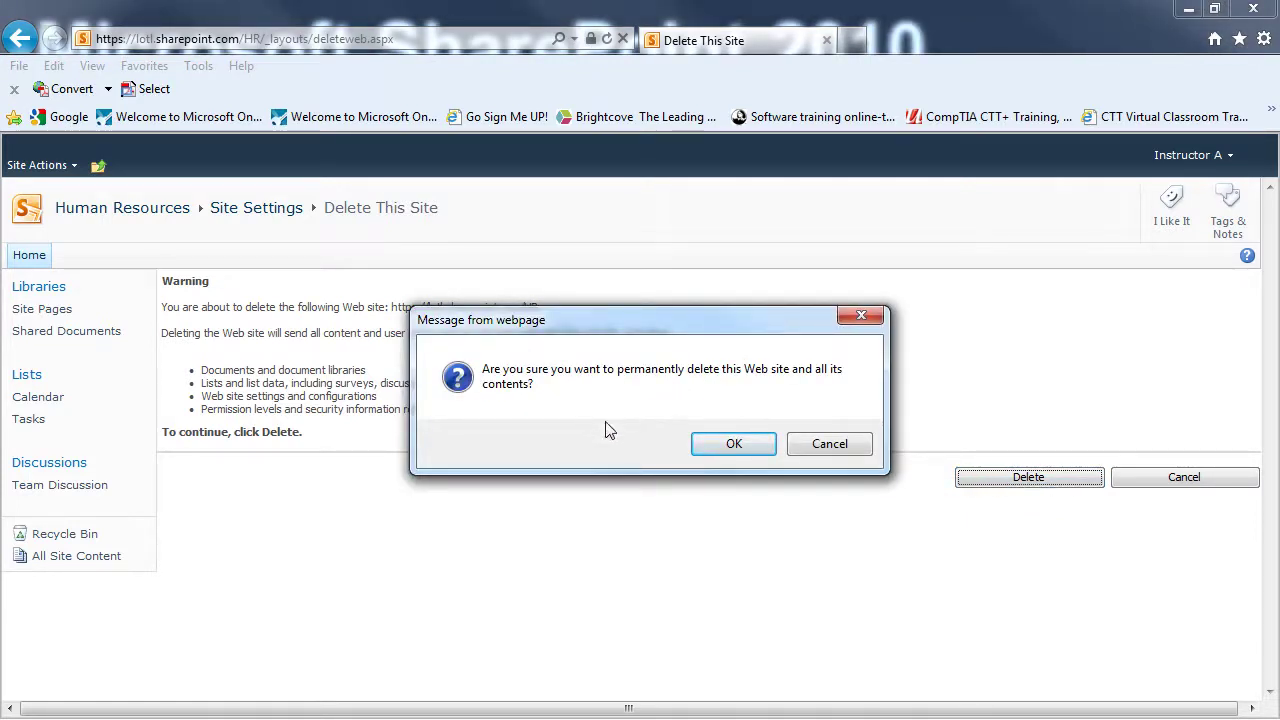
pyautogui.click(740, 455)
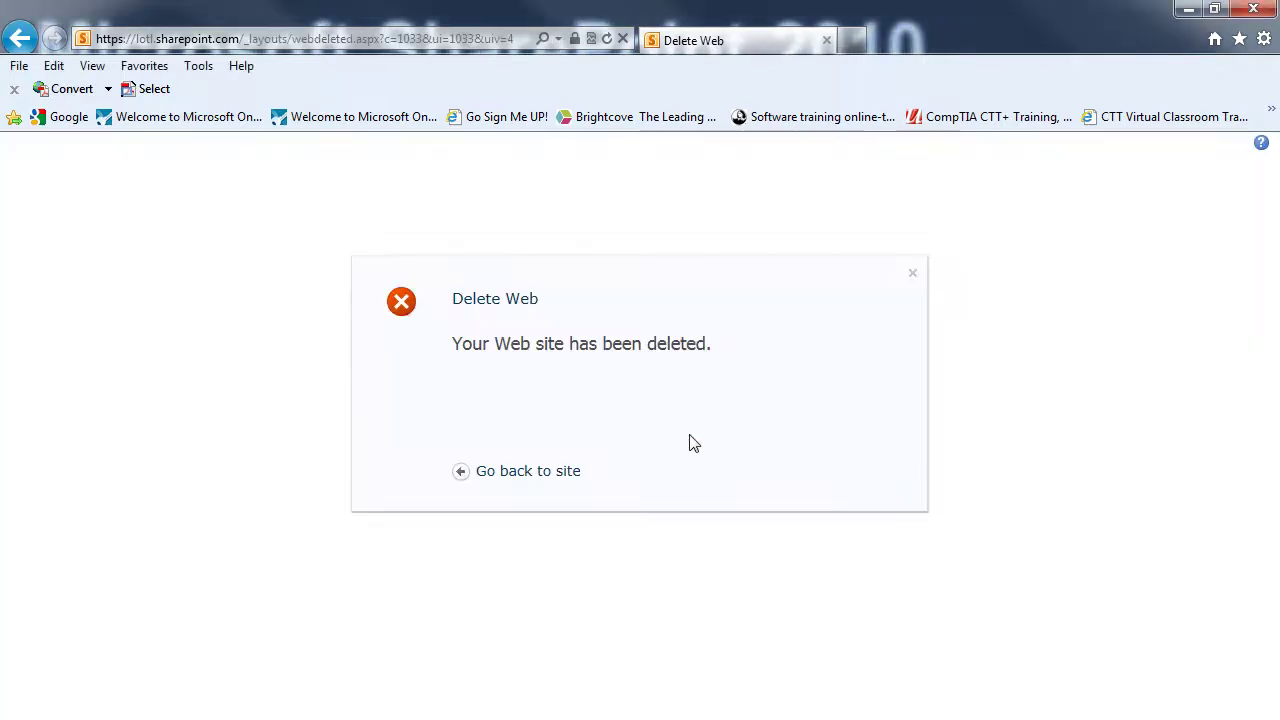
pyautogui.click(515, 476)
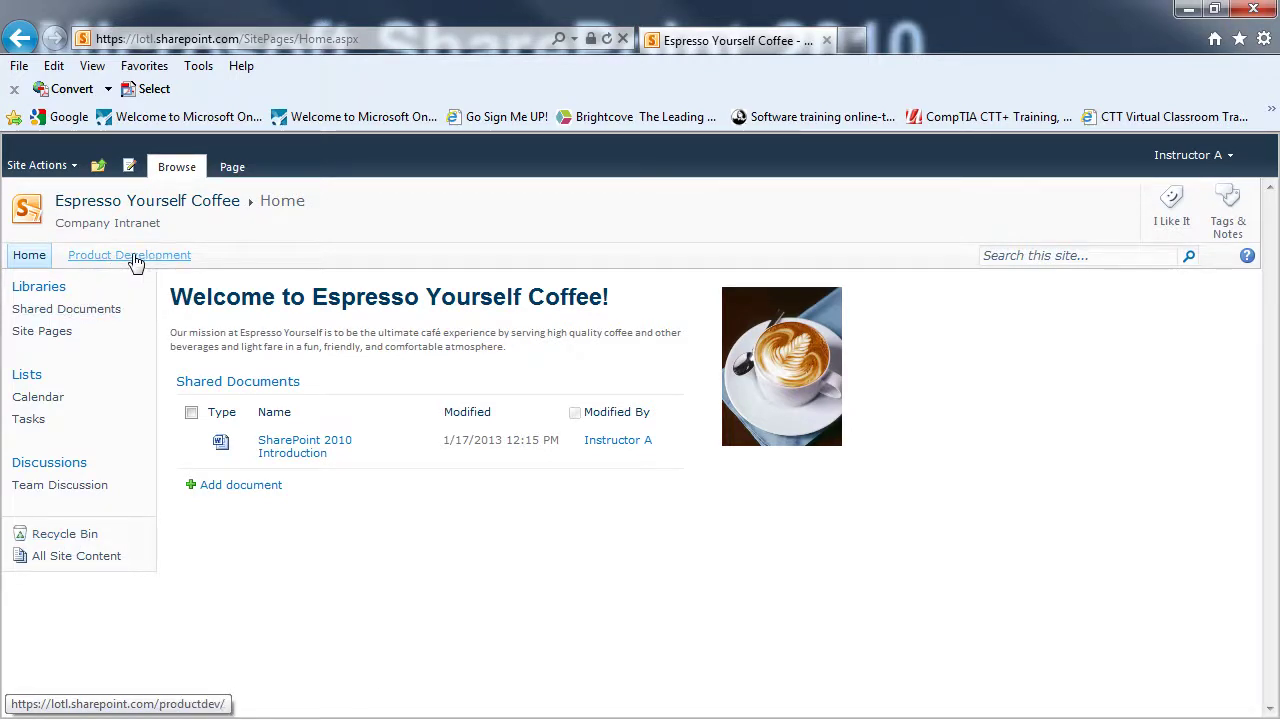
# Step: Go to the Product Development site and open its Site Theme settings
pyautogui.click(135, 258)
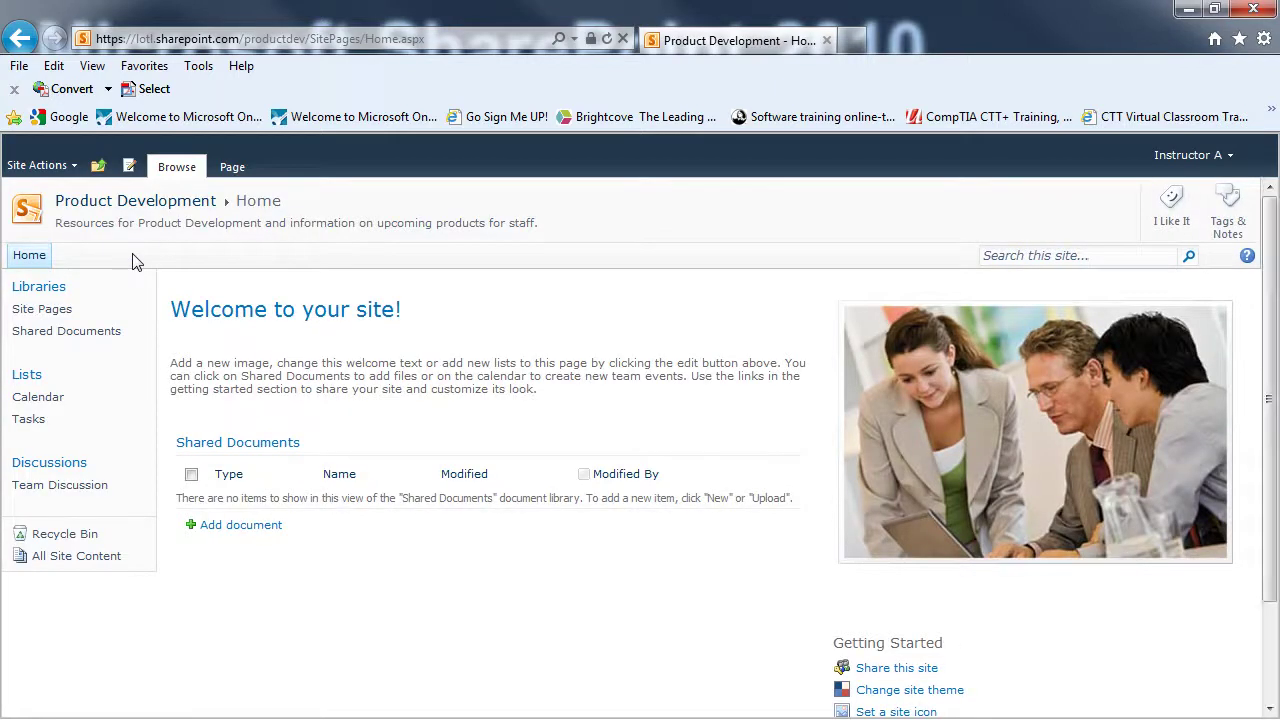
pyautogui.click(40, 165)
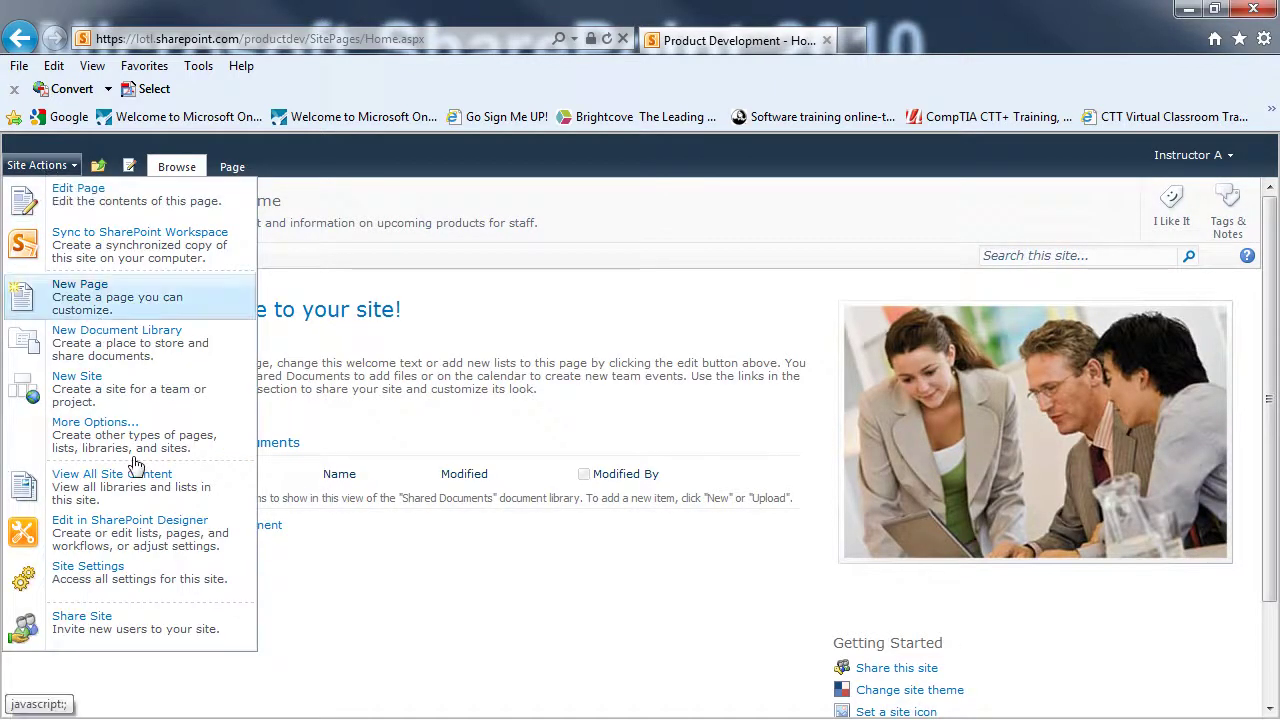
pyautogui.click(127, 584)
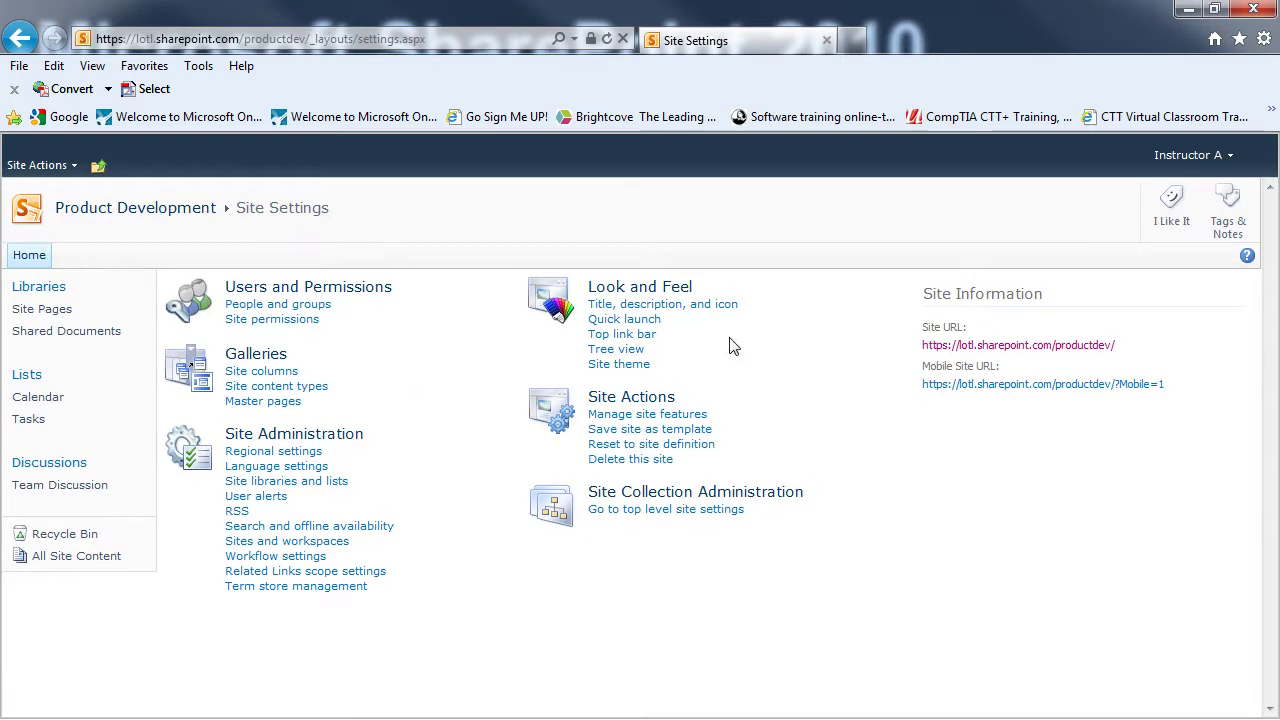
pyautogui.click(617, 374)
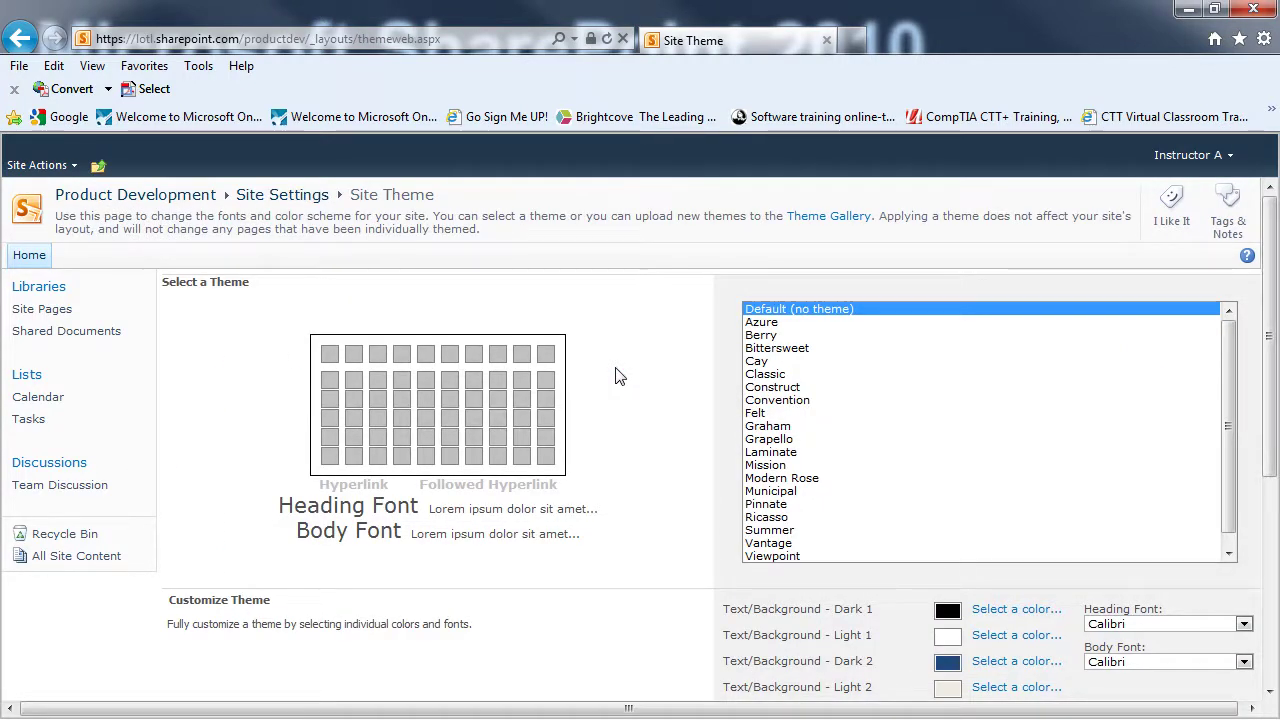
# Step: Compare the colors and fonts of several themes, including Berry, Bittersweet, Classic, Construct, Convention and Graham
pyautogui.click(775, 338)
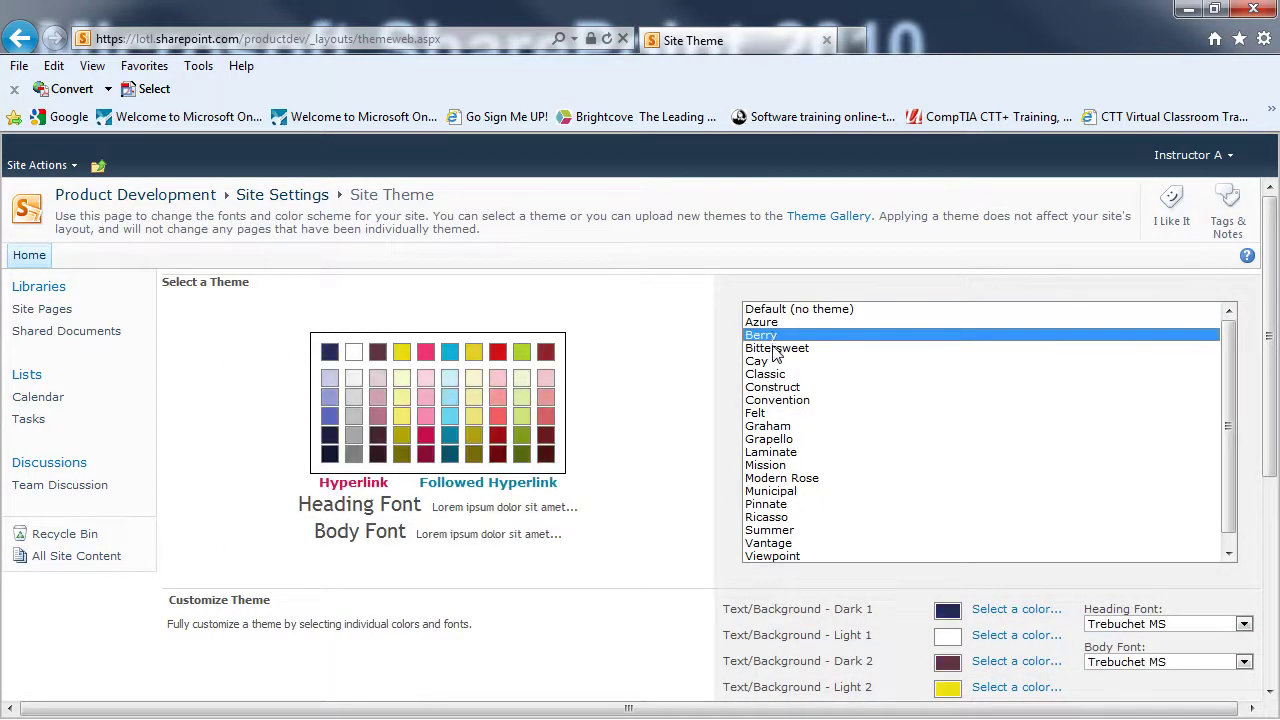
pyautogui.click(776, 350)
pyautogui.click(765, 374)
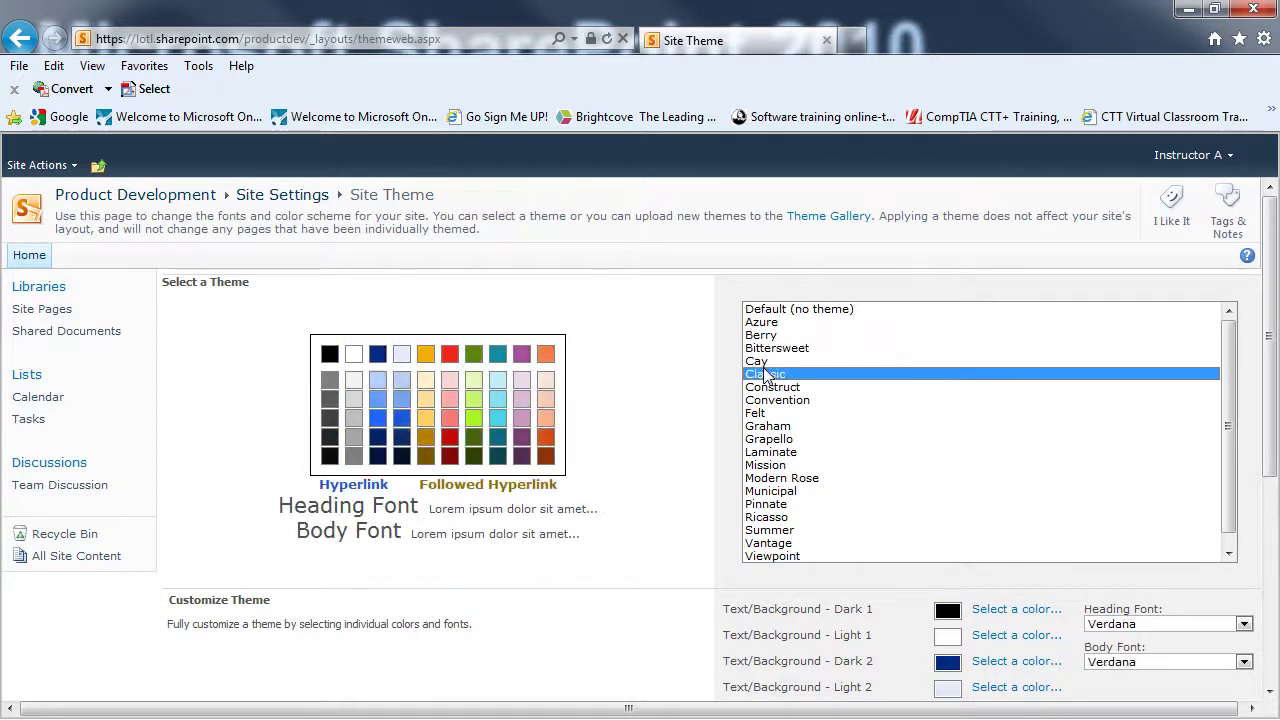
pyautogui.click(768, 388)
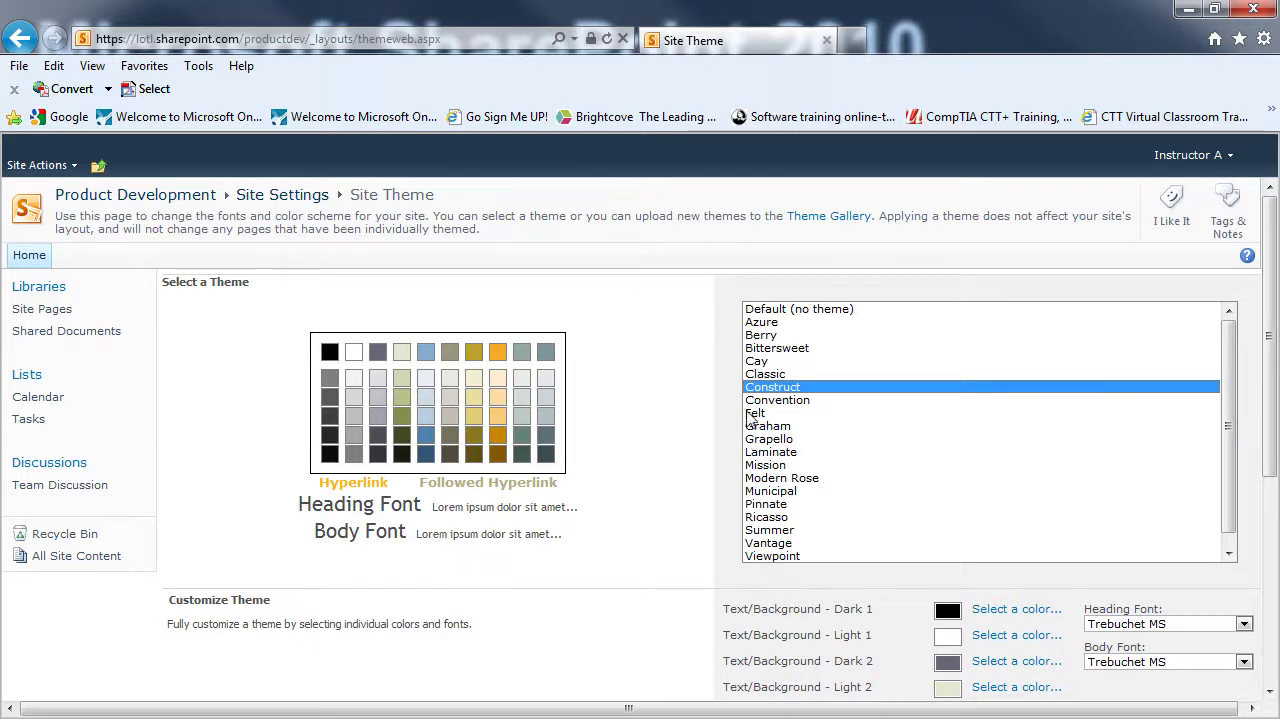
pyautogui.click(768, 402)
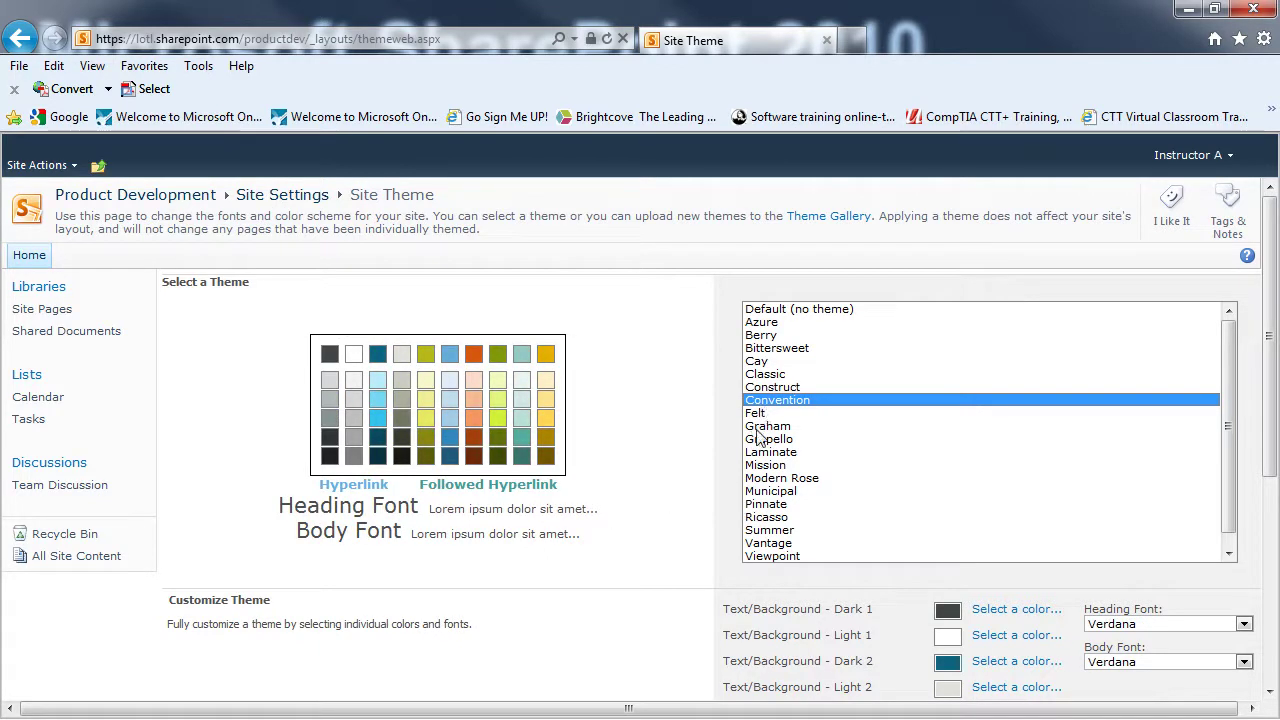
pyautogui.click(758, 427)
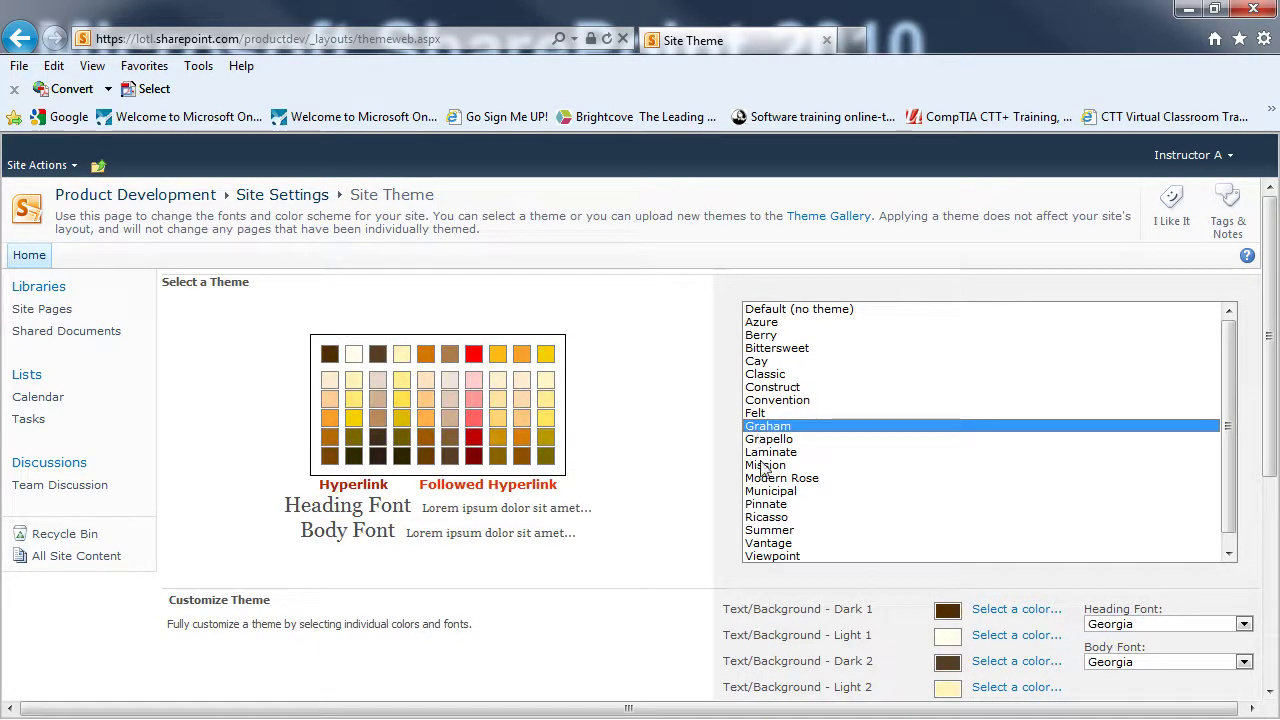
pyautogui.click(764, 477)
# Step: Select the Bittersweet theme, preview it on the Product Development site, and close the preview
pyautogui.click(772, 349)
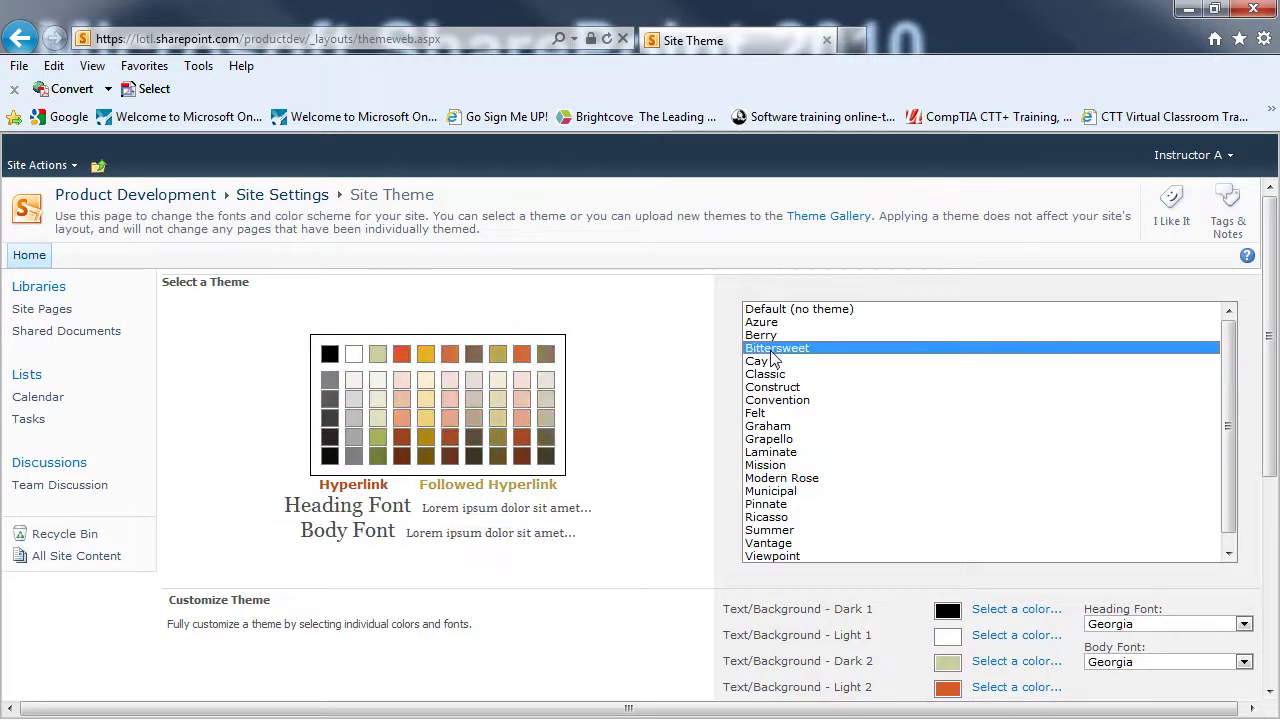
pyautogui.scroll(-5, 640, 440)
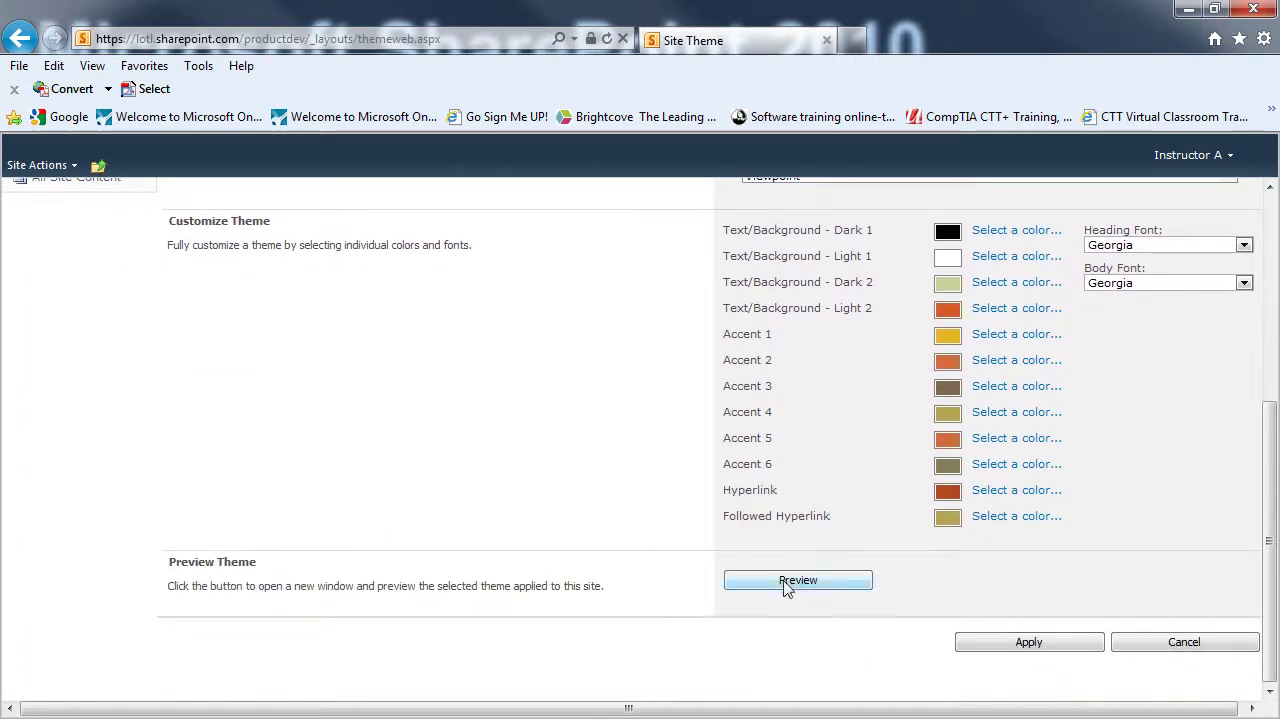
pyautogui.click(786, 584)
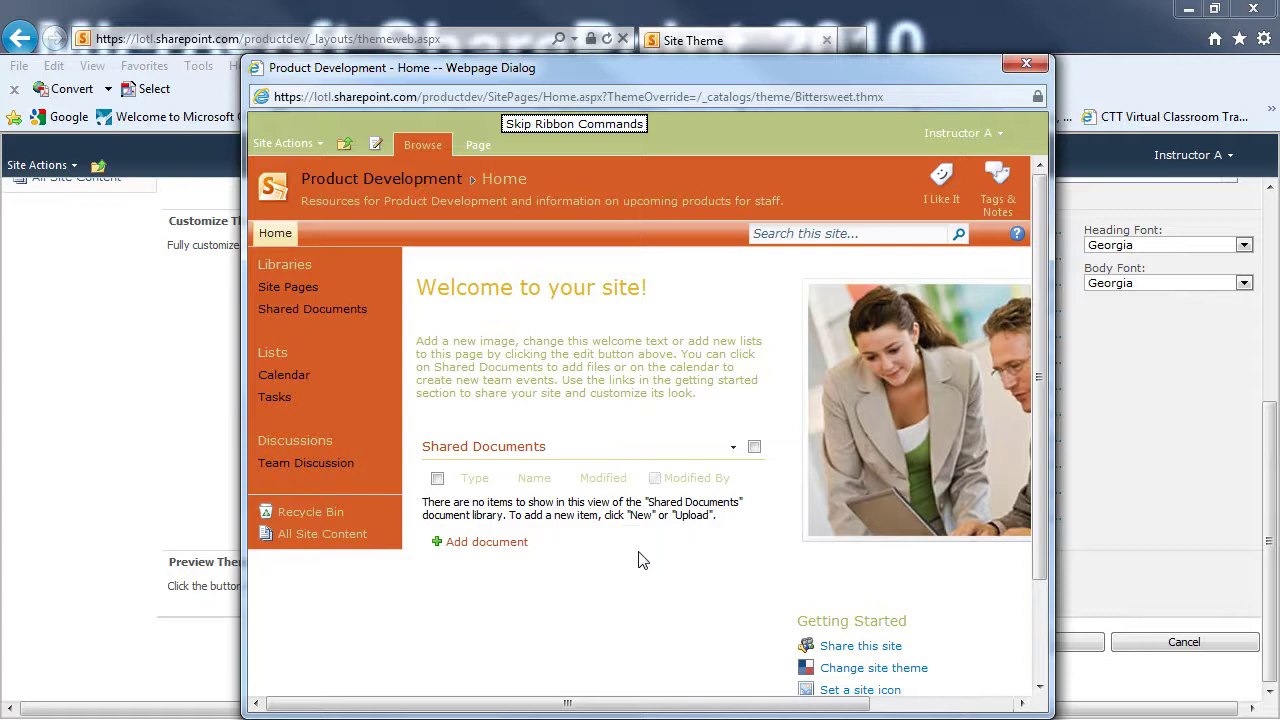
pyautogui.click(1025, 64)
# Step: Apply the Ricasso theme to the Product Development site and return to its home page
pyautogui.scroll(4, 574, 397)
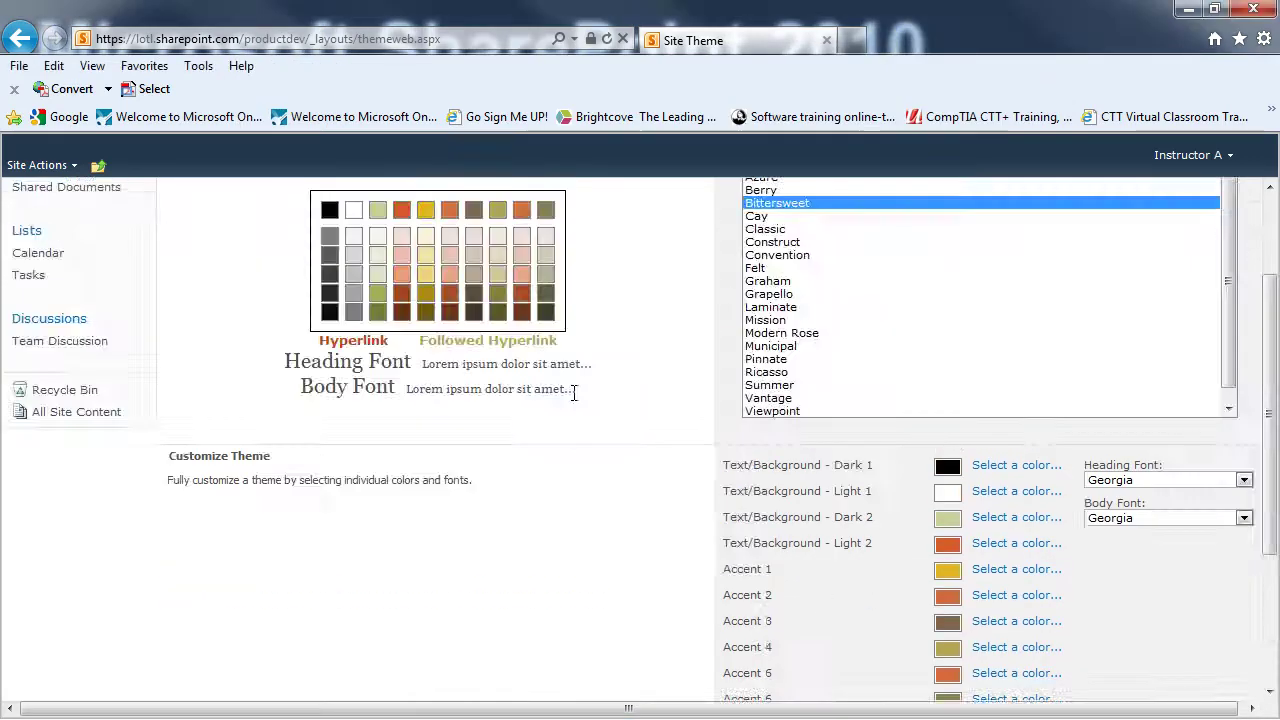
pyautogui.click(773, 374)
pyautogui.scroll(-4, 651, 428)
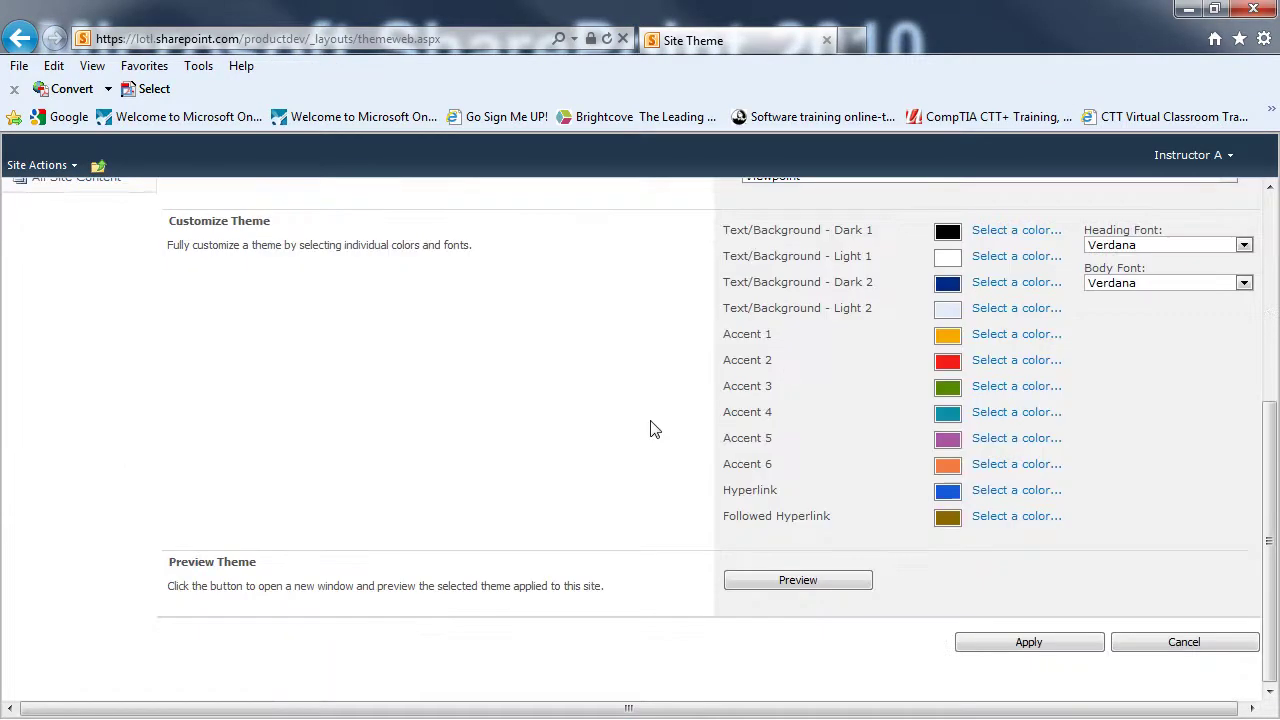
pyautogui.click(1010, 649)
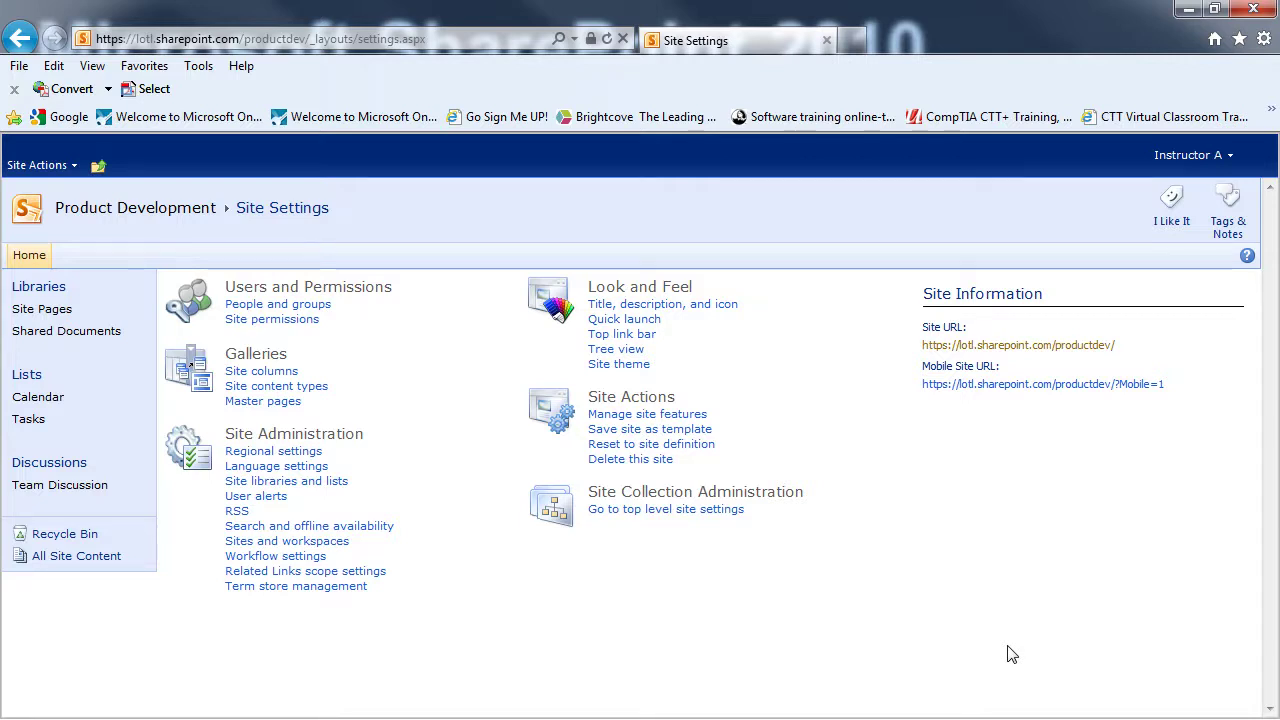
pyautogui.click(125, 212)
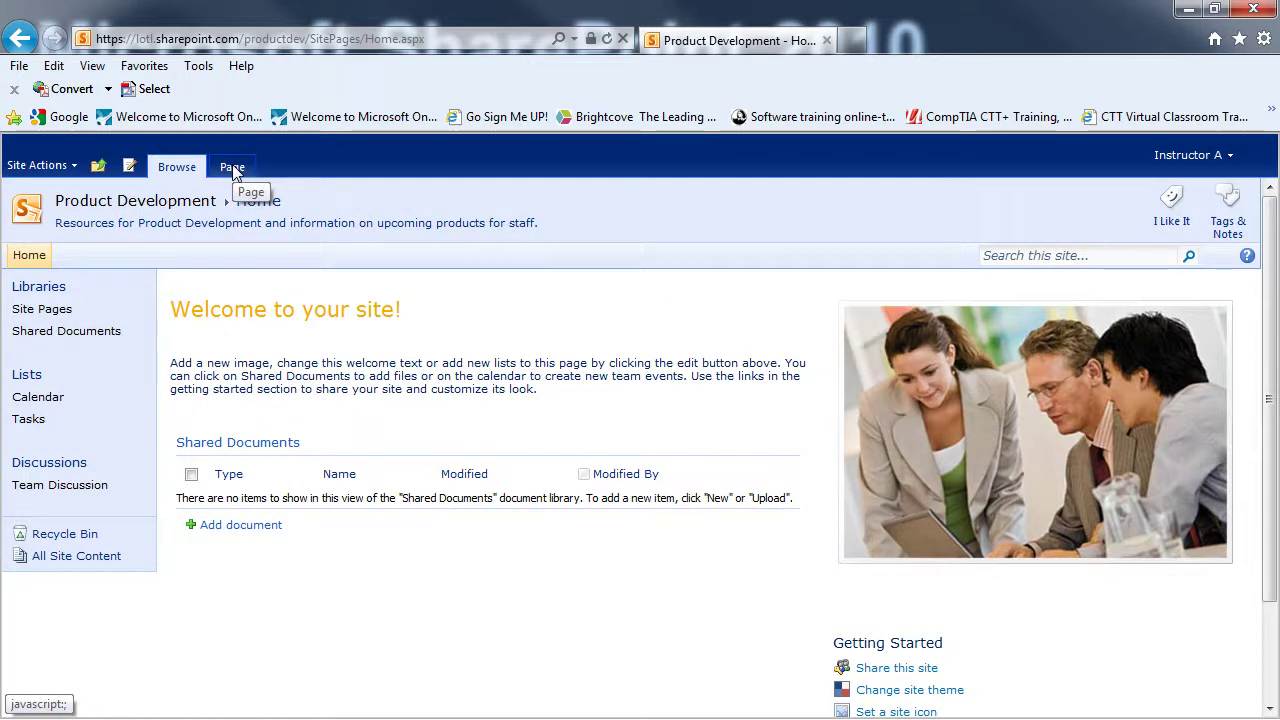
# Step: Edit the home page heading to "Welcome to the Product Development Department!" and replace the intro text with the Peppermint Mocha free-sample announcement
pyautogui.click(234, 168)
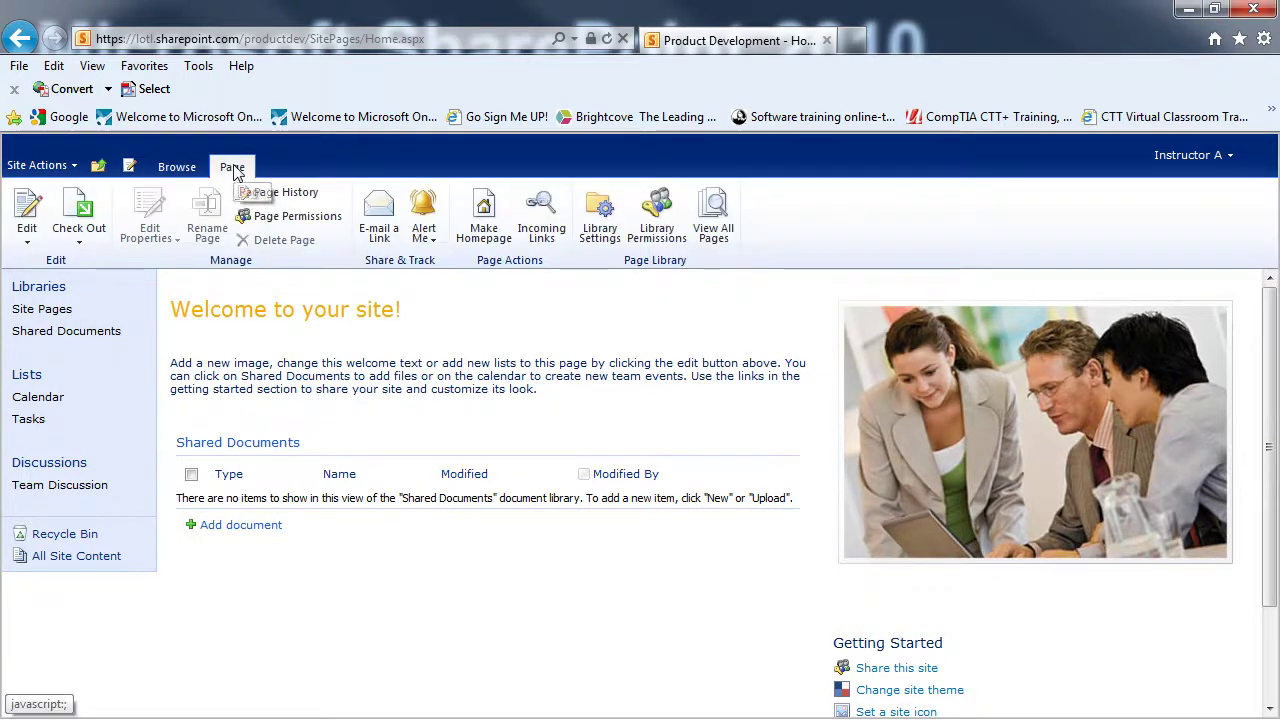
pyautogui.click(27, 206)
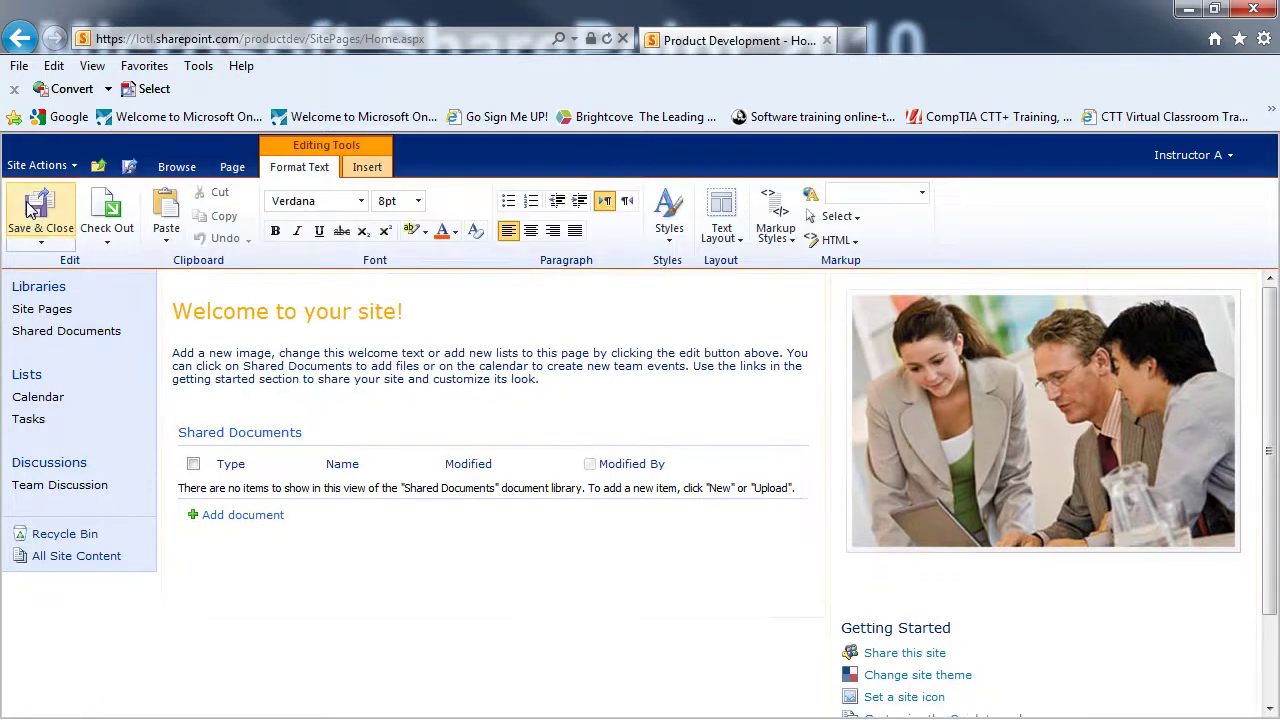
pyautogui.click(367, 167)
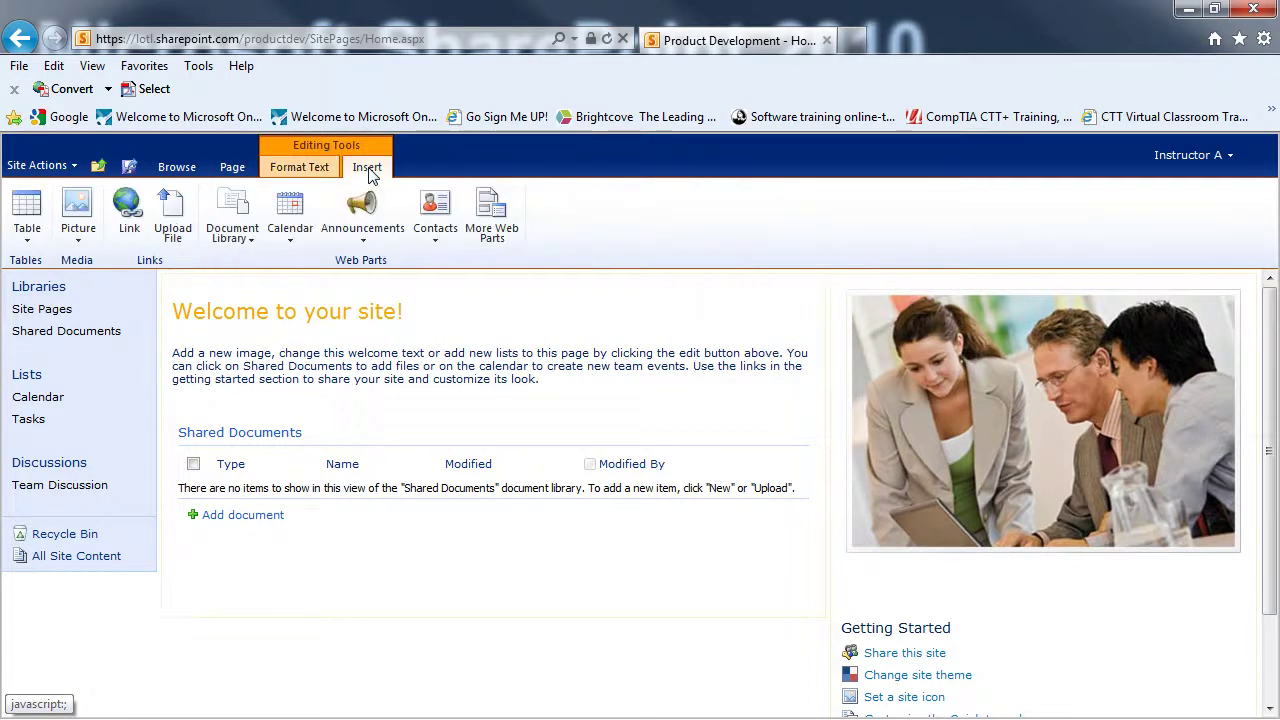
pyautogui.click(299, 167)
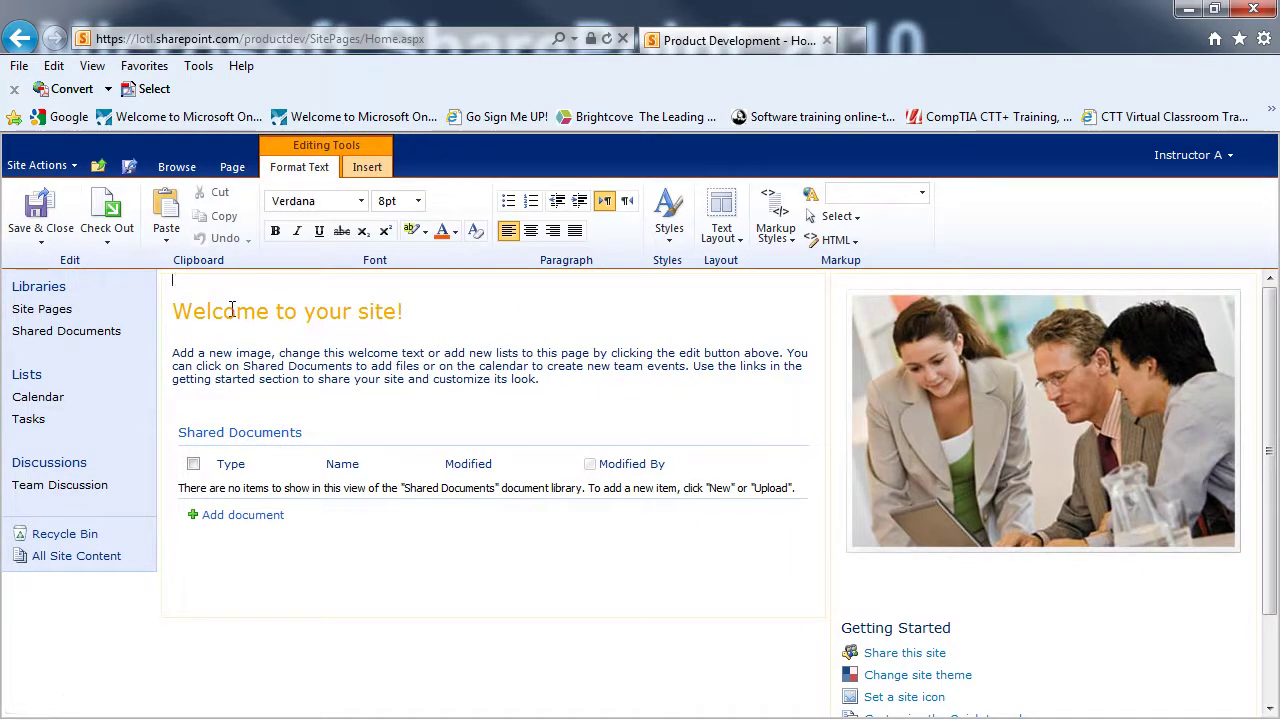
pyautogui.moveTo(307, 312); pyautogui.dragTo(396, 312)
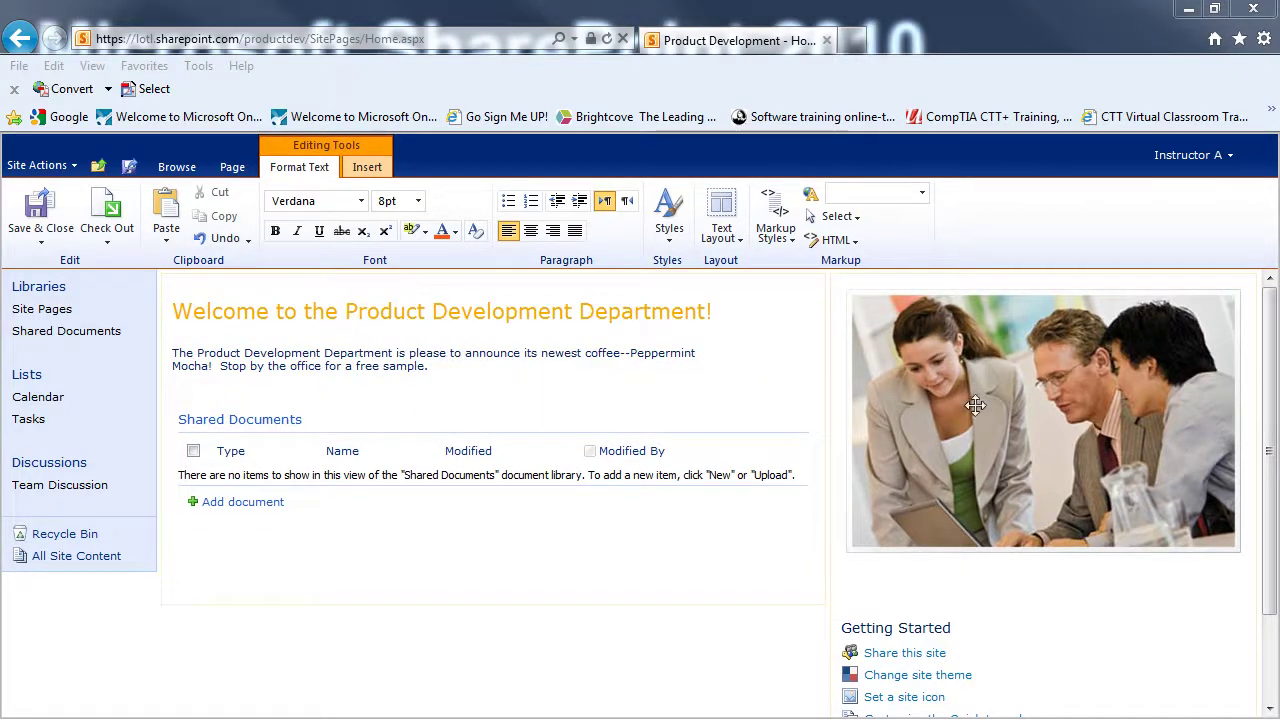
# Step: Replace the home page's people photo with Koala.jpg from the computer's sample pictures, uploading it to Site Assets
pyautogui.click(975, 405)
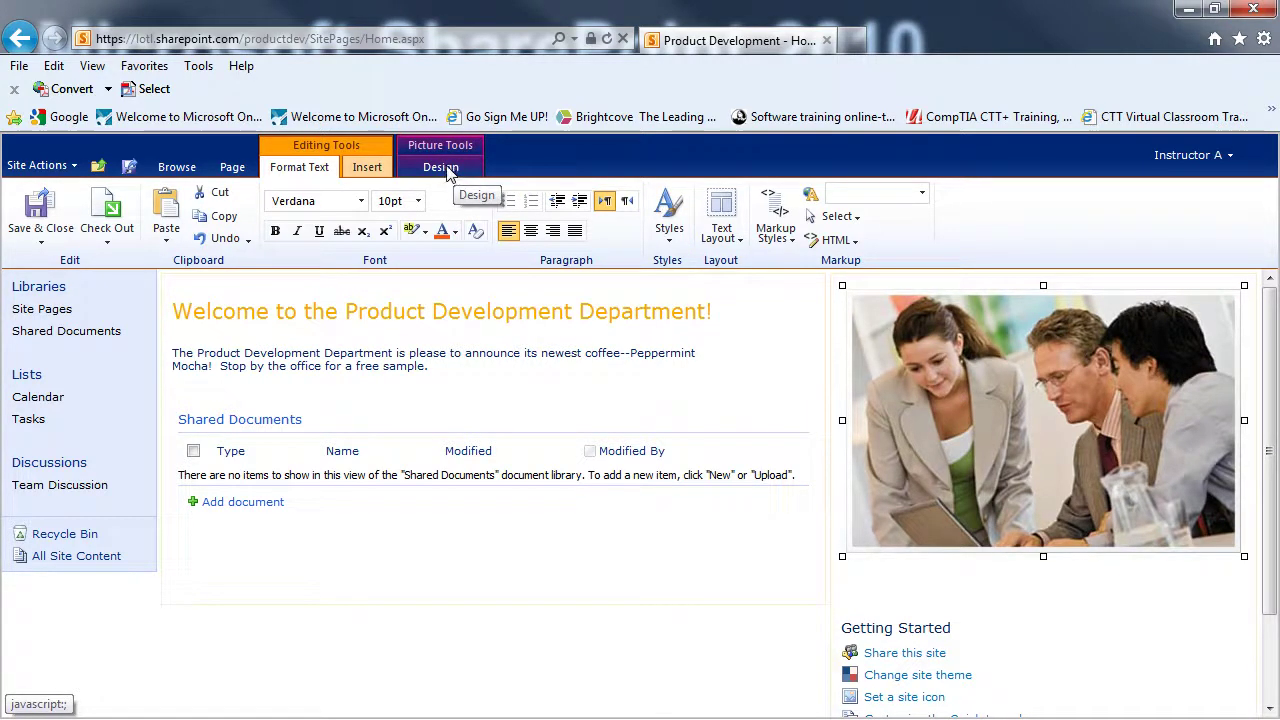
pyautogui.click(441, 167)
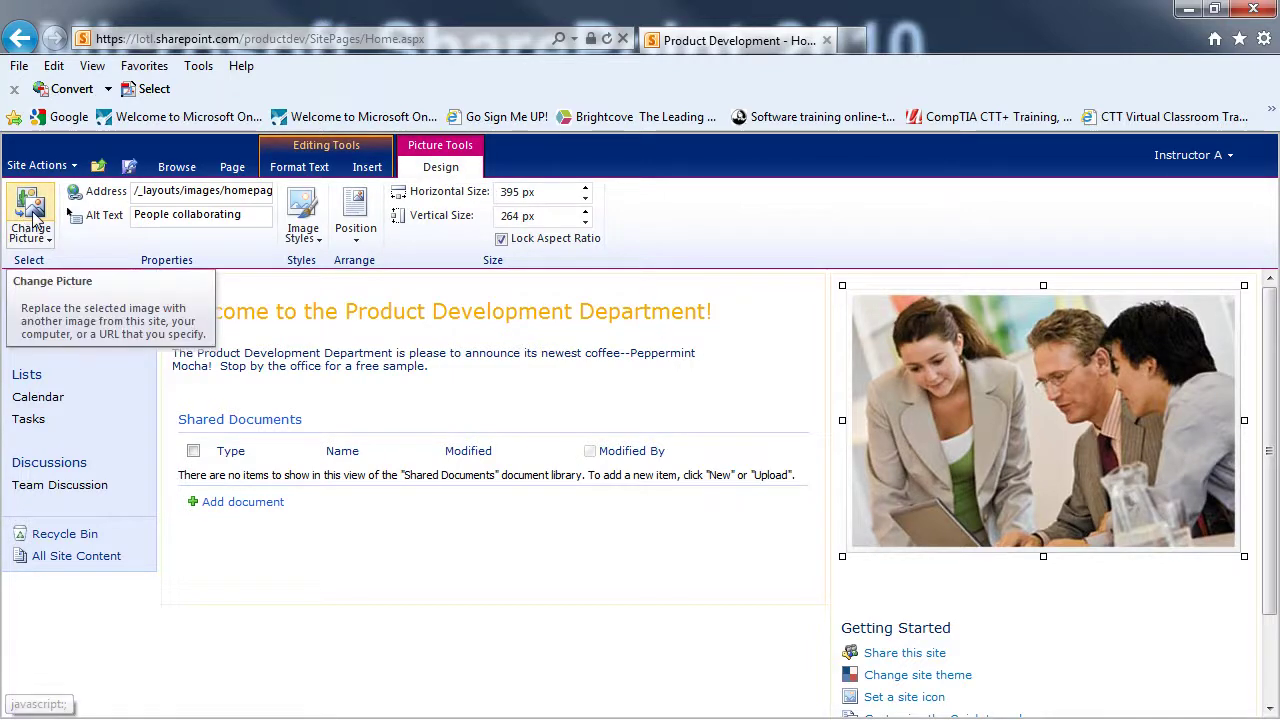
pyautogui.click(30, 232)
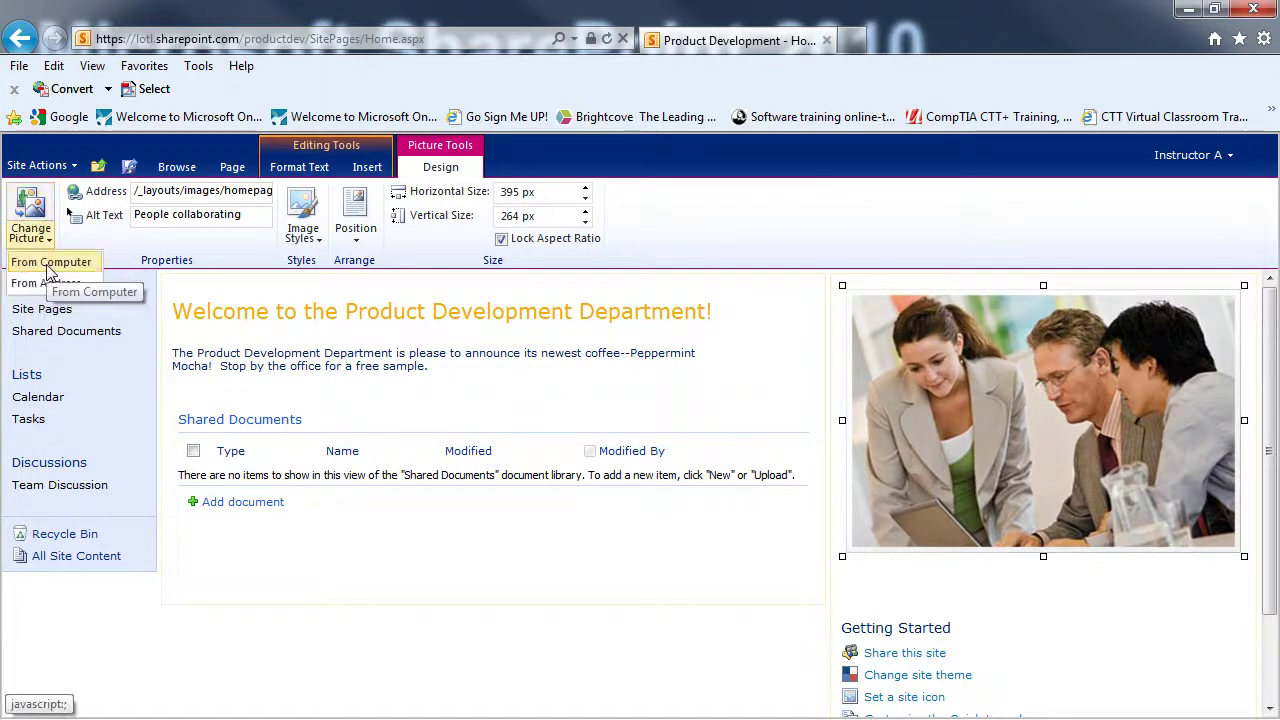
pyautogui.click(47, 264)
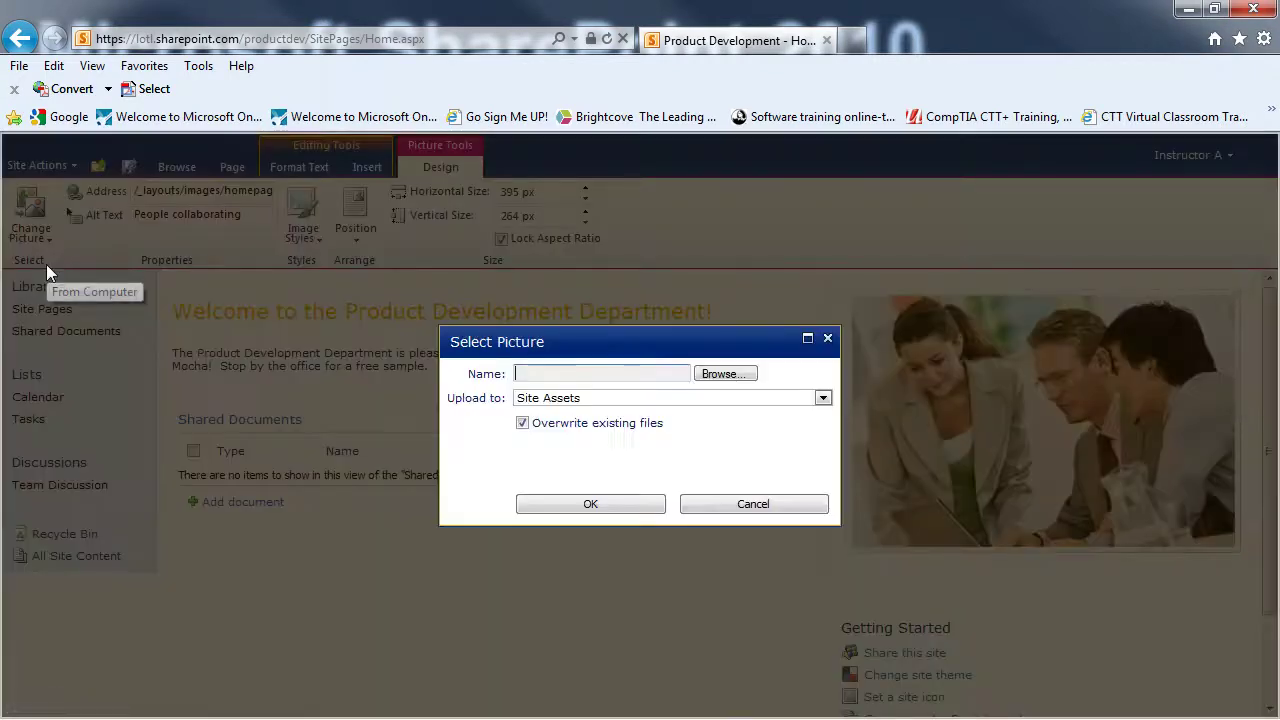
pyautogui.click(743, 375)
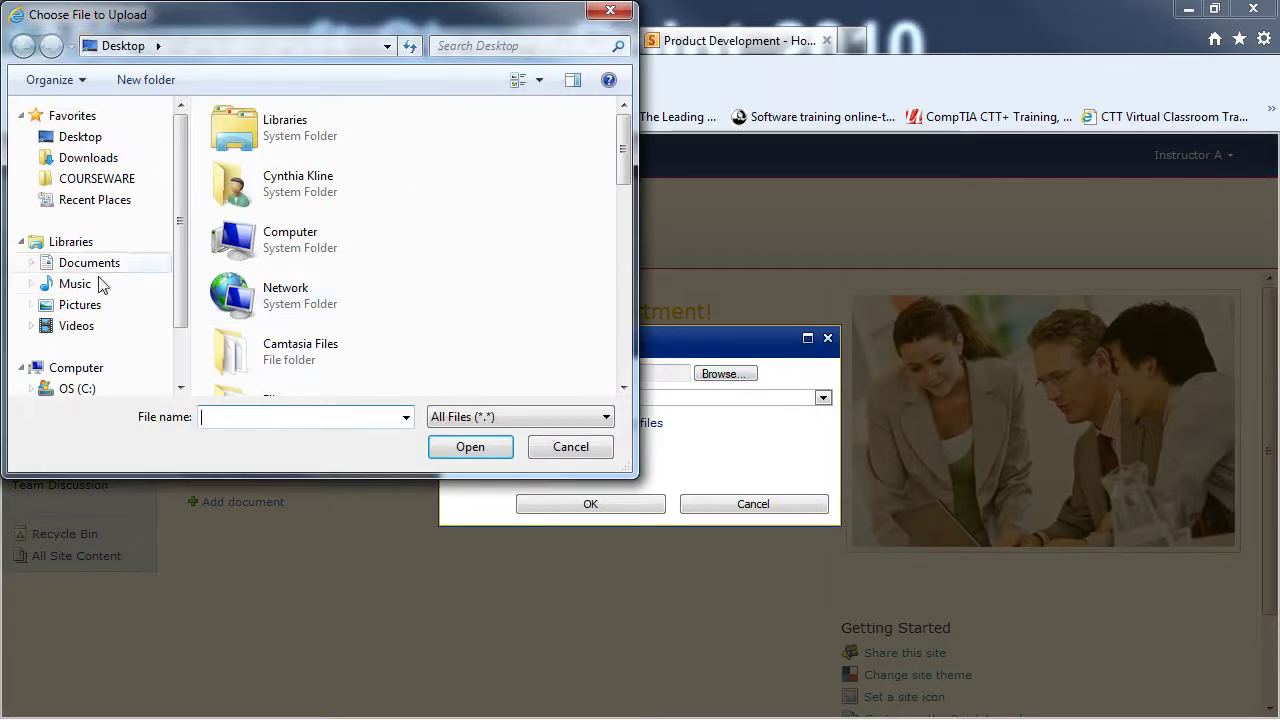
pyautogui.click(88, 305)
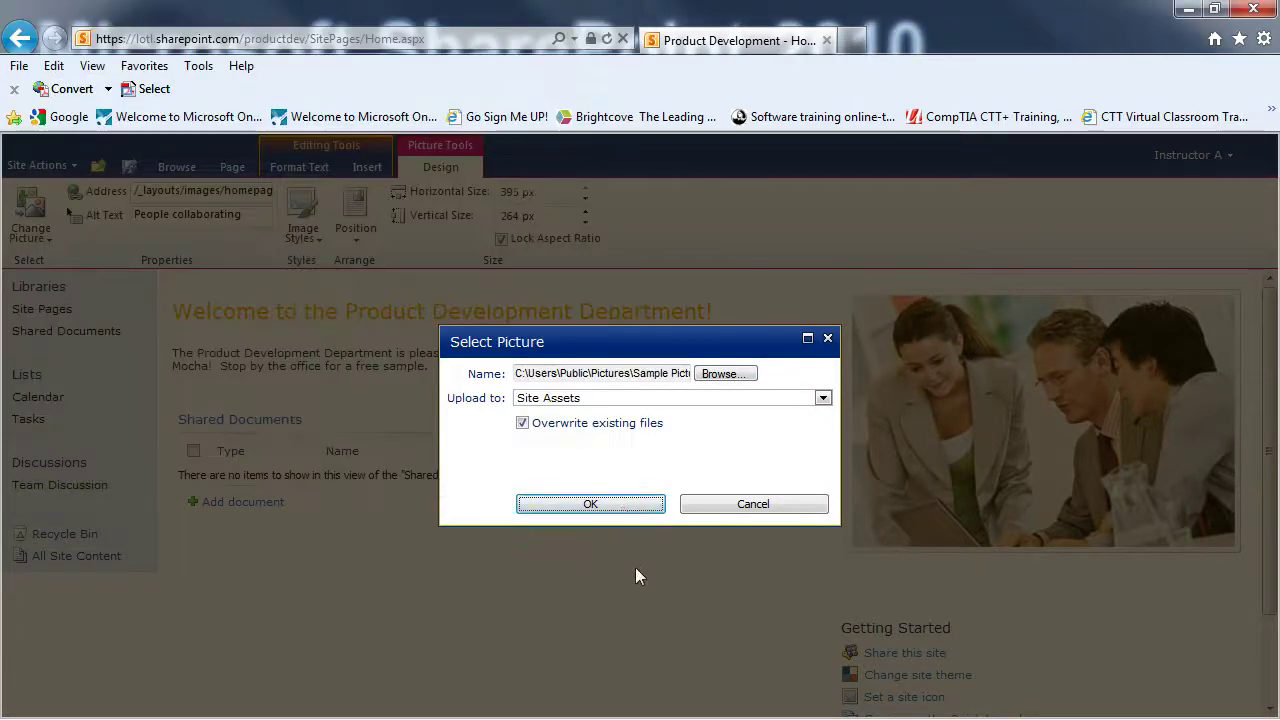
pyautogui.press('Return')
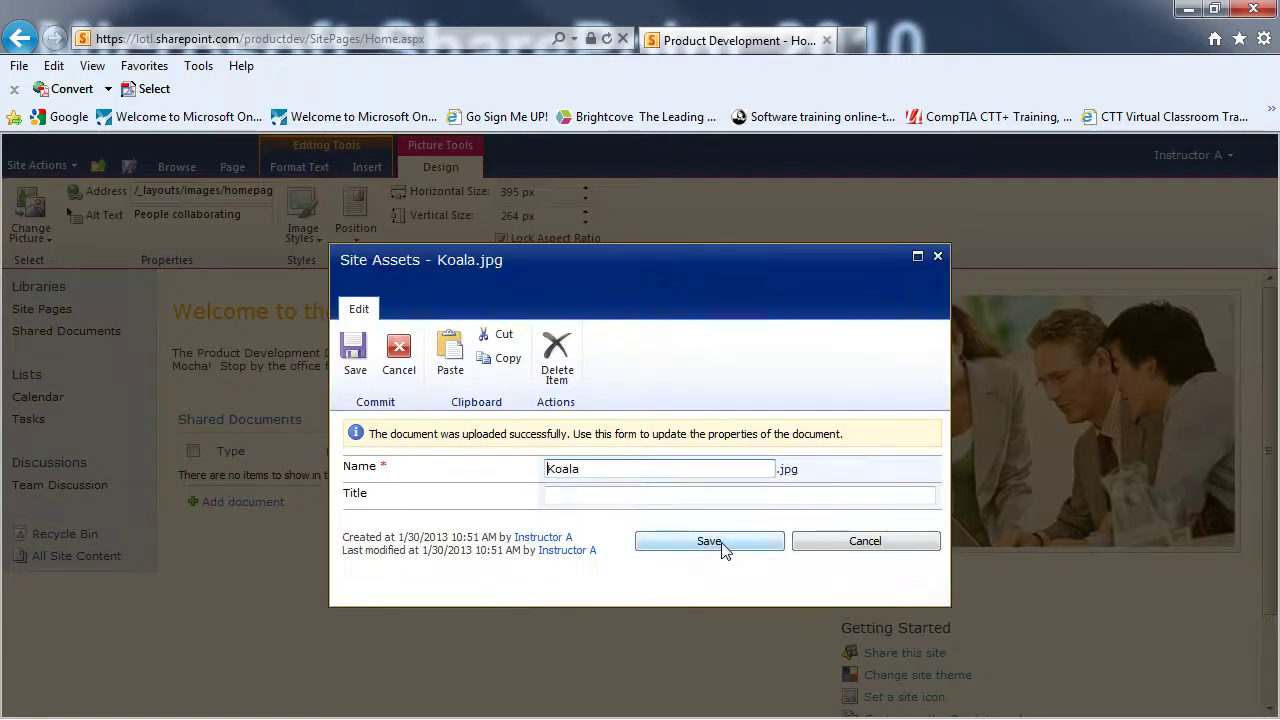
pyautogui.click(722, 545)
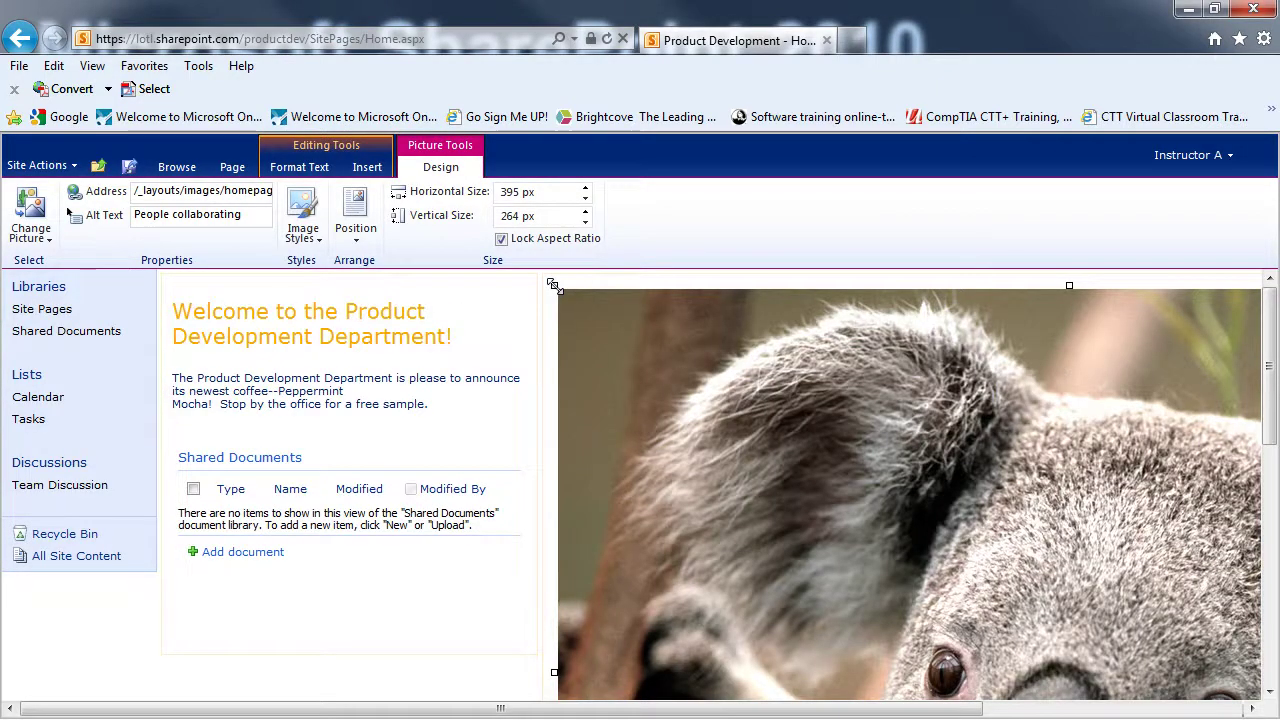
# Step: Shrink the koala picture proportionally to about 354 by 237 px, then save and close the home page
pyautogui.moveTo(552, 285); pyautogui.dragTo(870, 512)
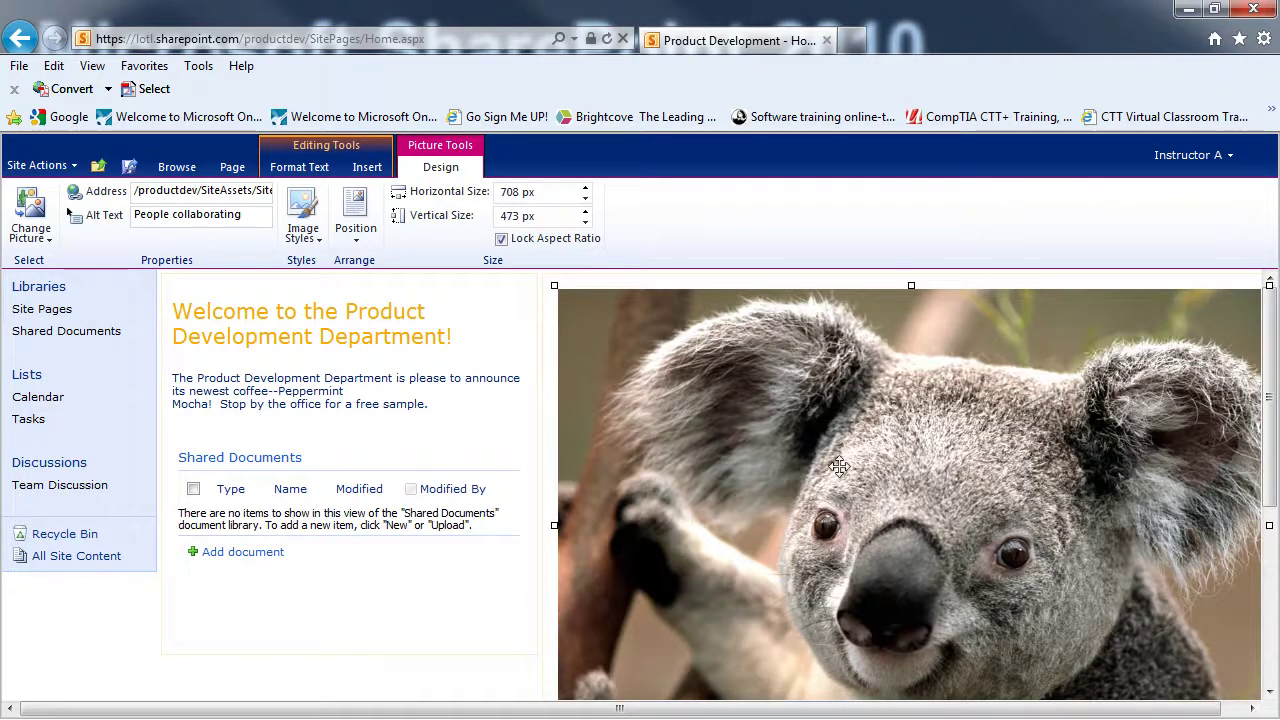
pyautogui.moveTo(839, 466); pyautogui.dragTo(857, 594)
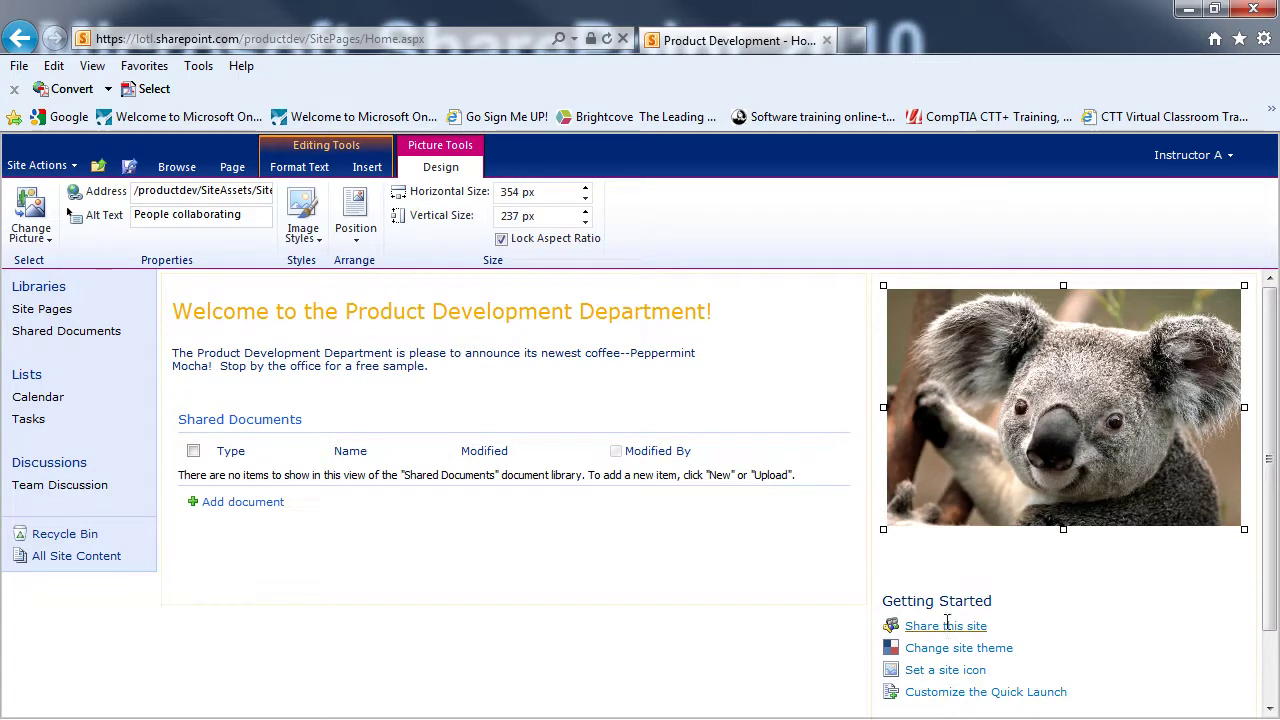
pyautogui.click(876, 607)
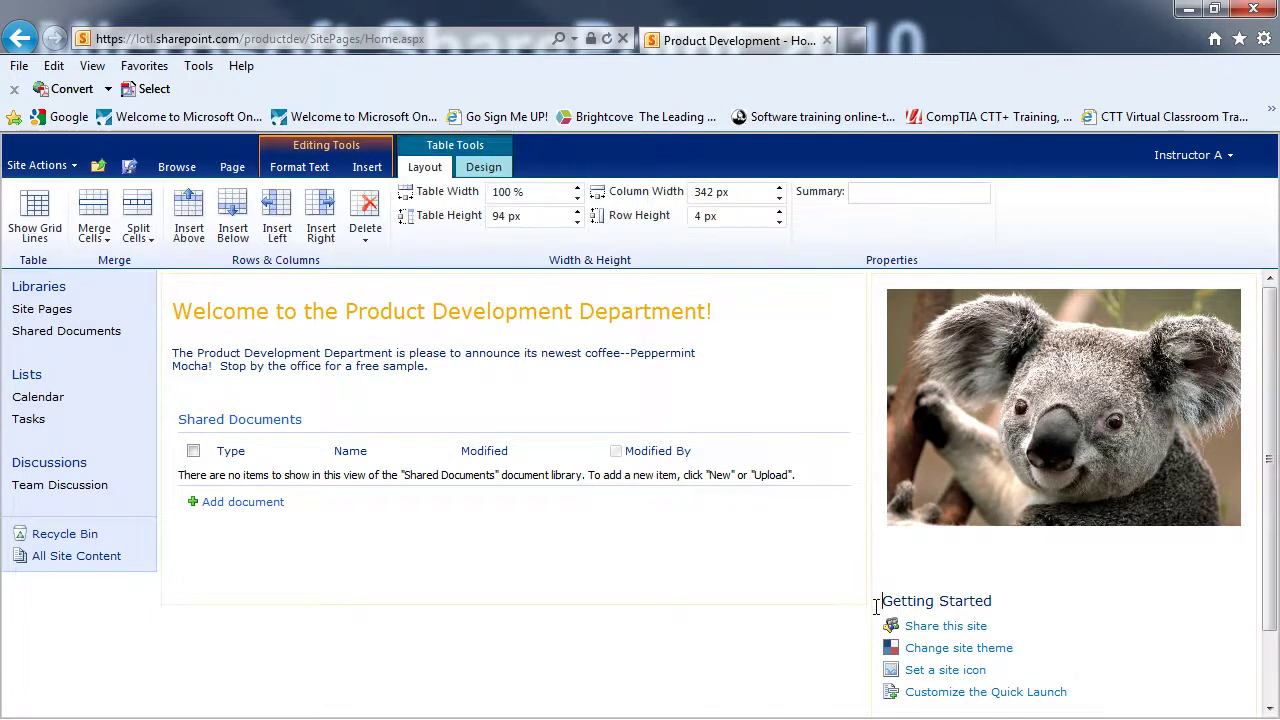
pyautogui.click(863, 652)
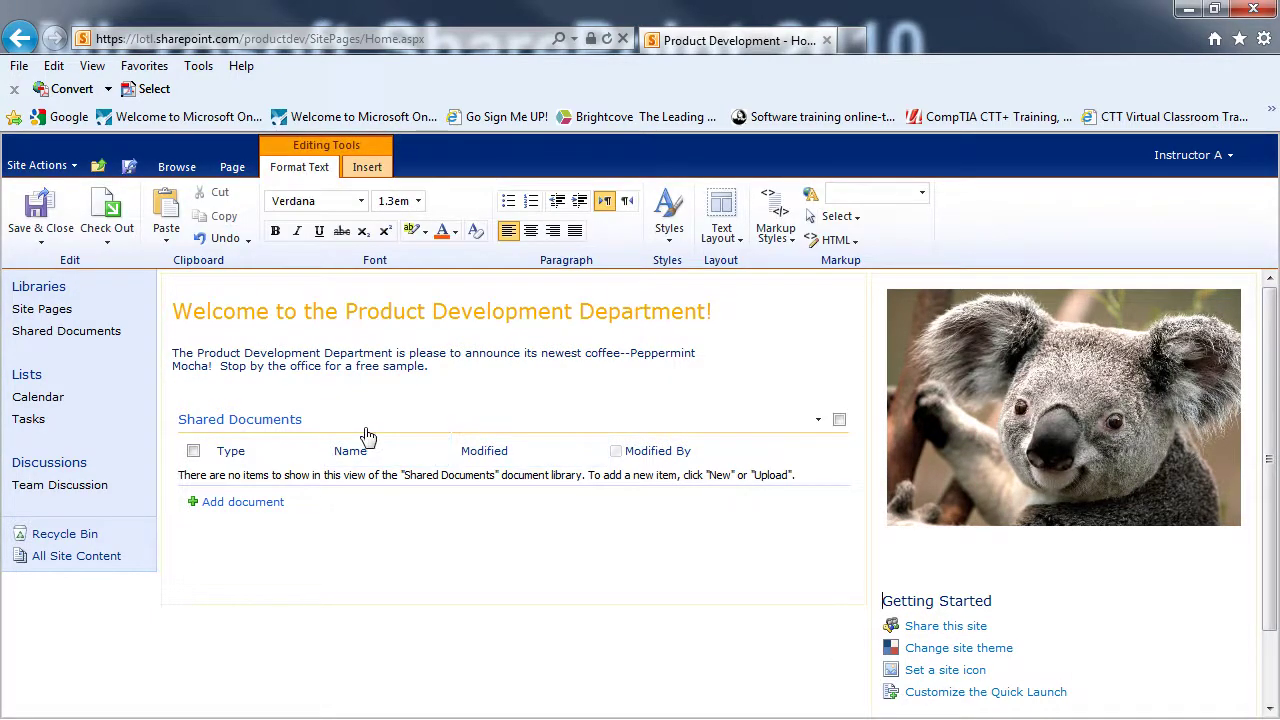
pyautogui.click(41, 208)
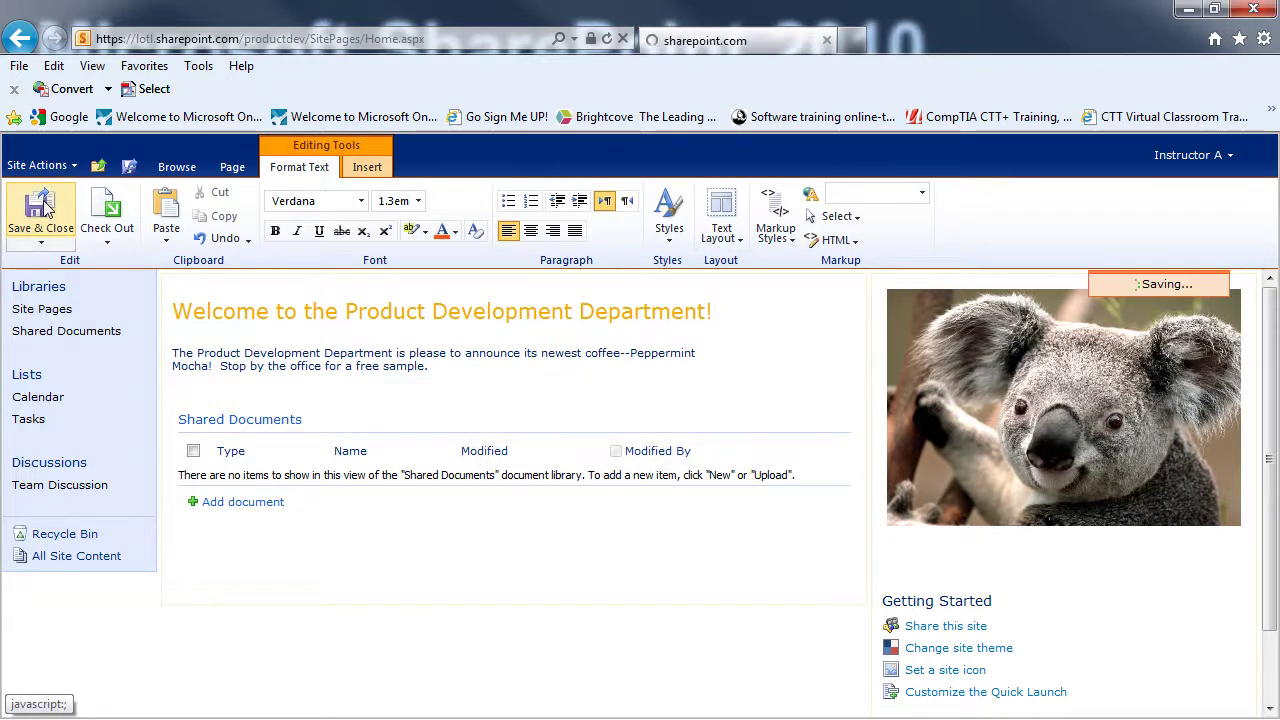